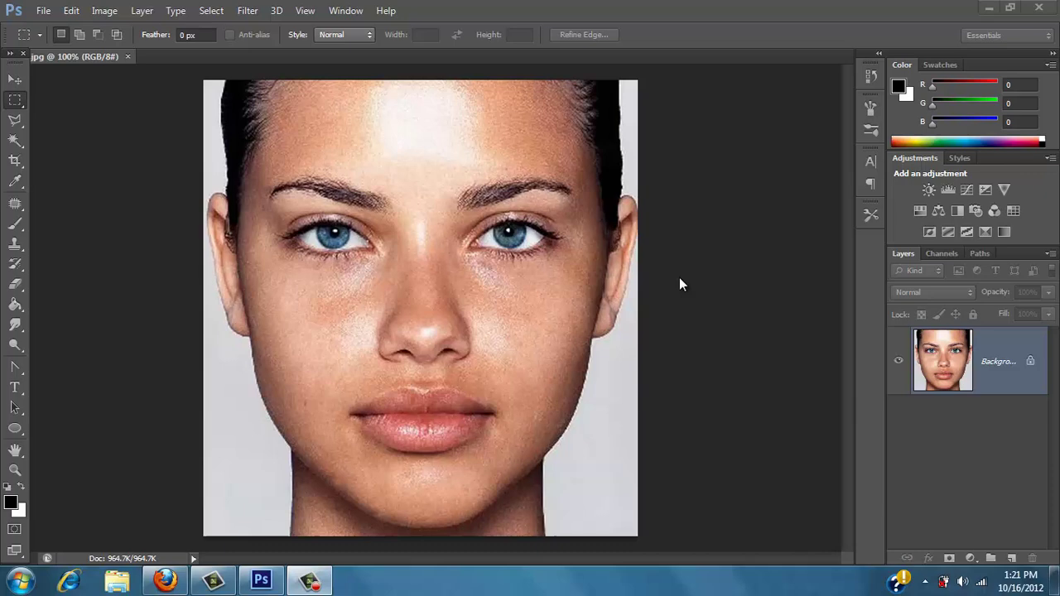
# Duplicate the portrait to Layer 1 and add an empty Layer 2 above it
pyautogui.click(14, 80)
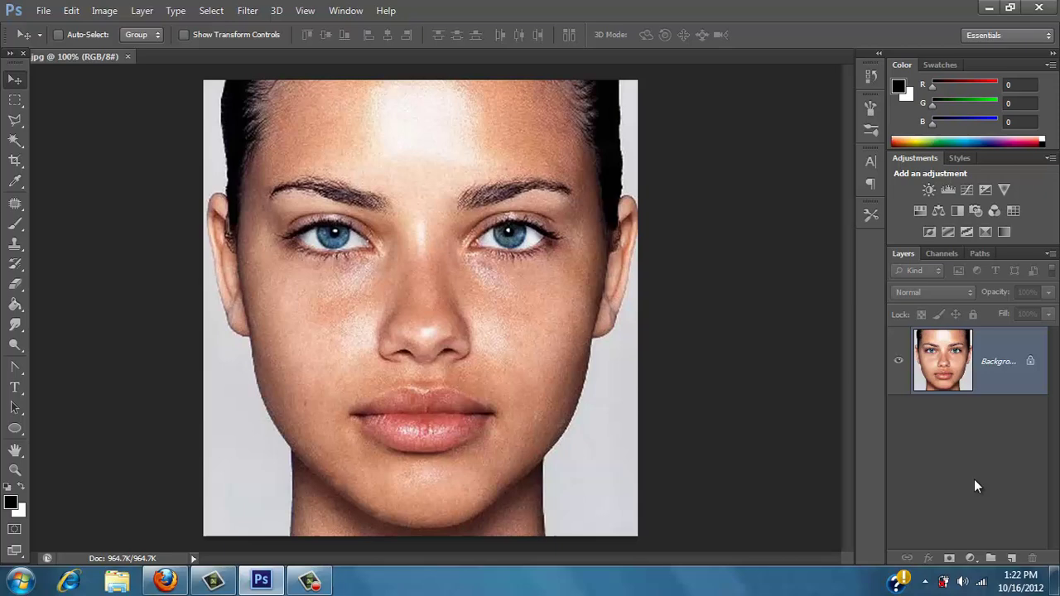
pyautogui.hotkey('ctrl', 'j')
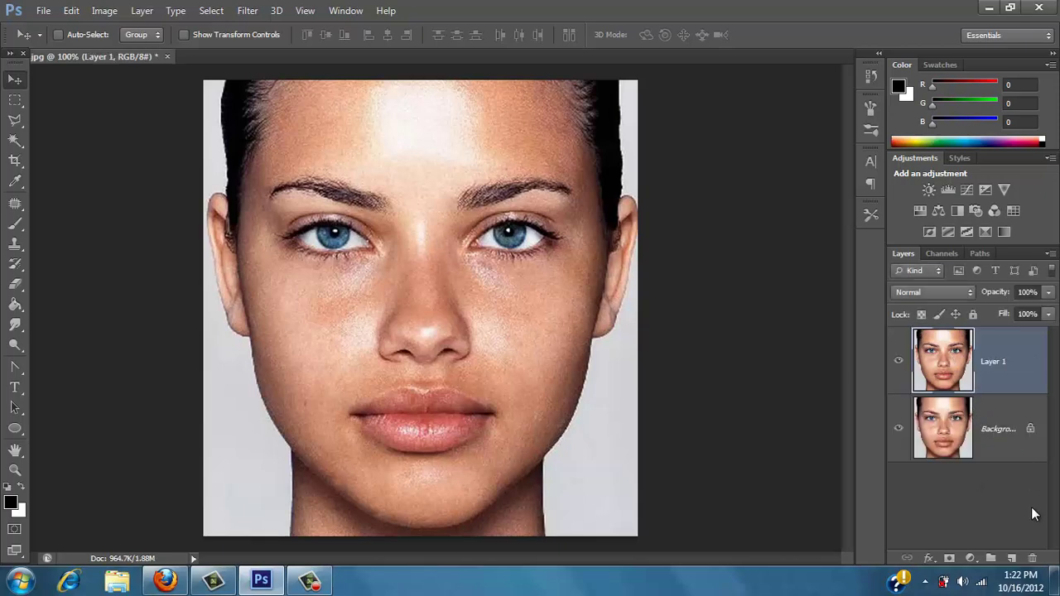
pyautogui.click(1012, 560)
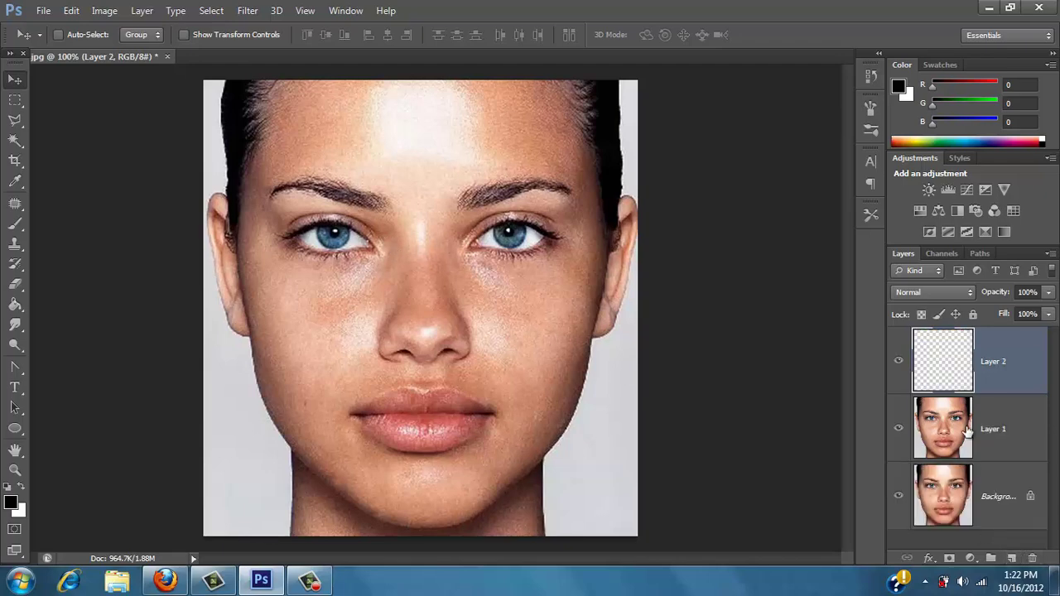
# Set up a small soft Brush of about 25 px with 0% hardness
pyautogui.click(15, 224)
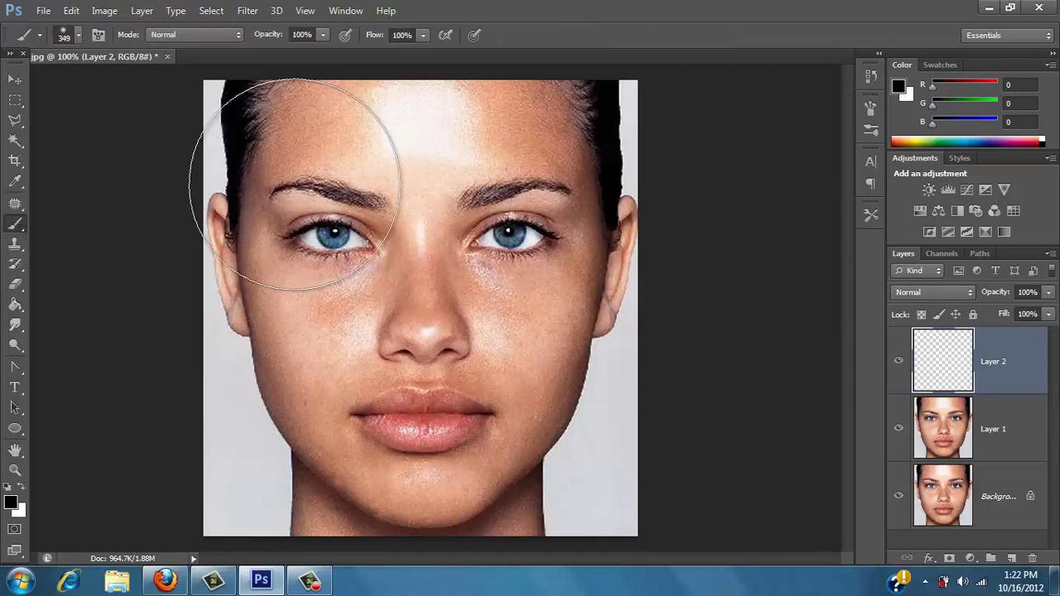
pyautogui.press('[')
pyautogui.press('[')
pyautogui.press('[')
pyautogui.press('[')
pyautogui.press('[')
pyautogui.press('[')
pyautogui.press('[')
pyautogui.press('[')
pyautogui.press('[')
pyautogui.press('[')
pyautogui.press('[')
pyautogui.press('[')
pyautogui.press('[')
pyautogui.press('[')
pyautogui.press('[')
pyautogui.press('[')
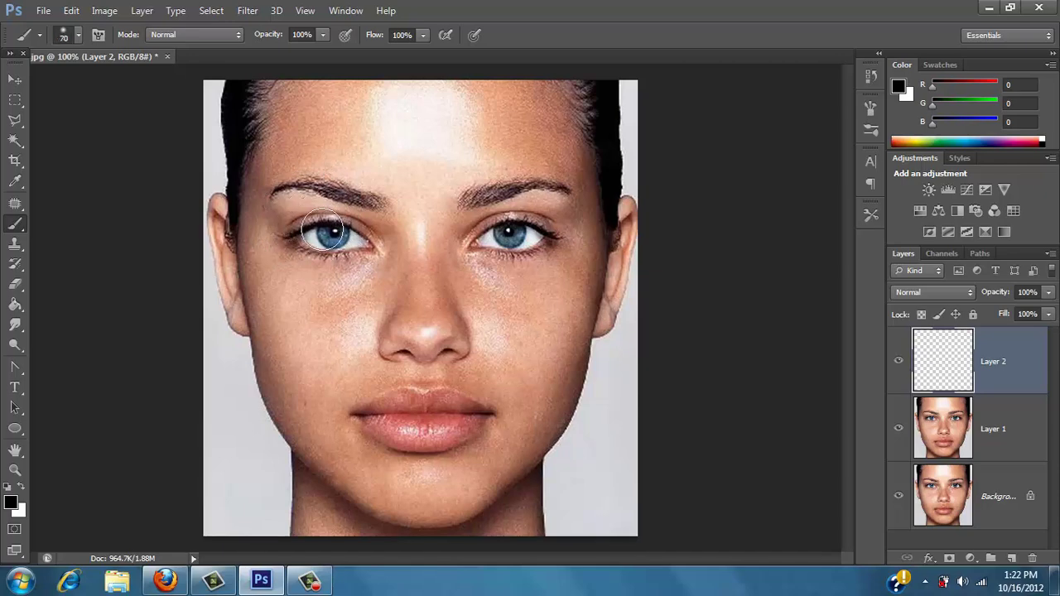
pyautogui.press('[')
pyautogui.press('[')
pyautogui.press('[')
pyautogui.press('[')
pyautogui.press('[')
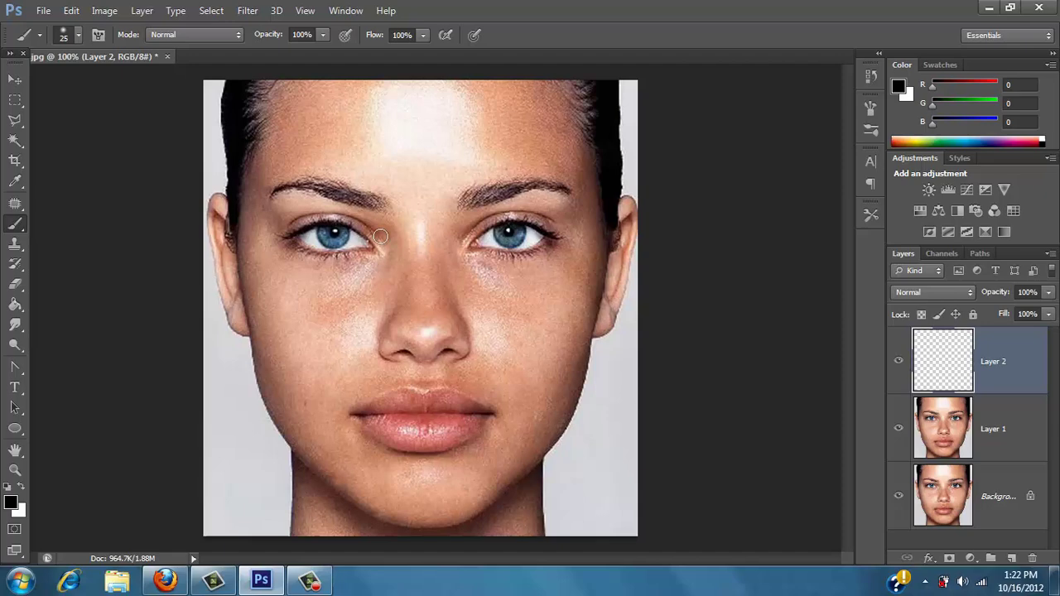
pyautogui.click(78, 35)
pyautogui.moveTo(89, 114); pyautogui.dragTo(14, 129)
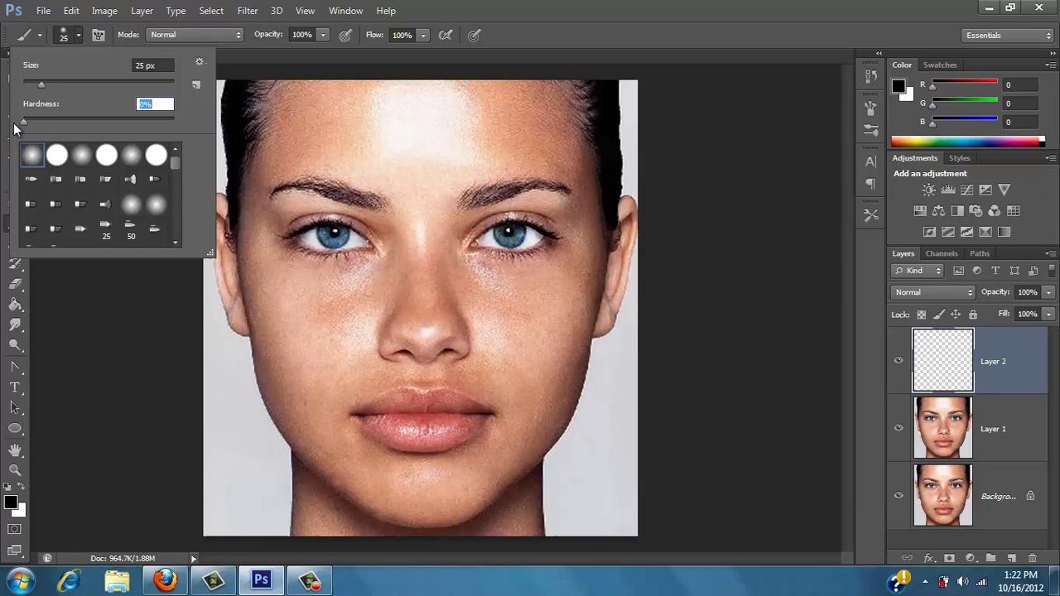
pyautogui.click(78, 297)
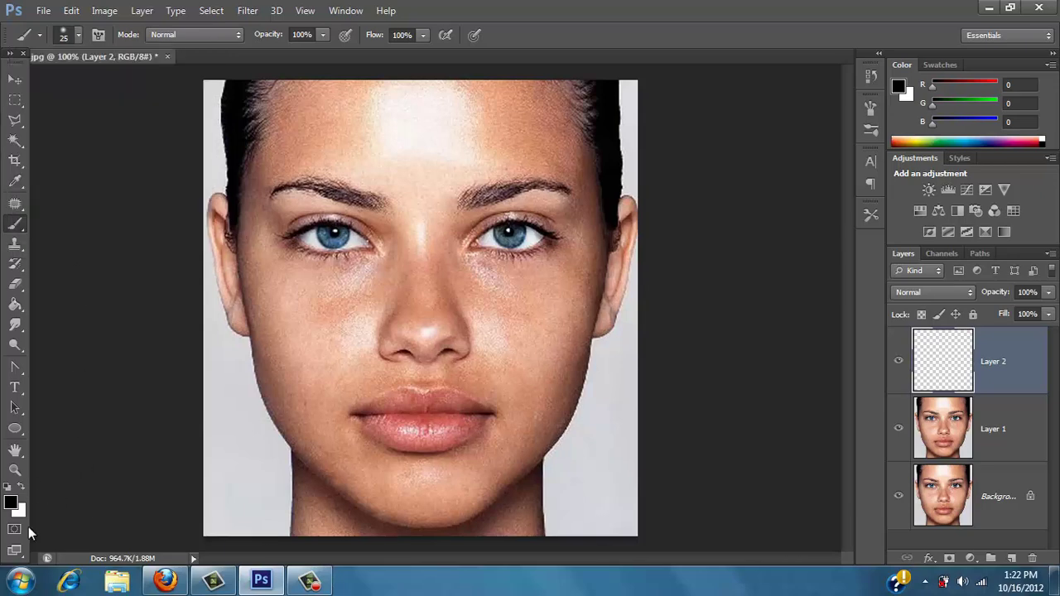
# Choose green (11/224/146) as the foreground painting colour
pyautogui.click(14, 504)
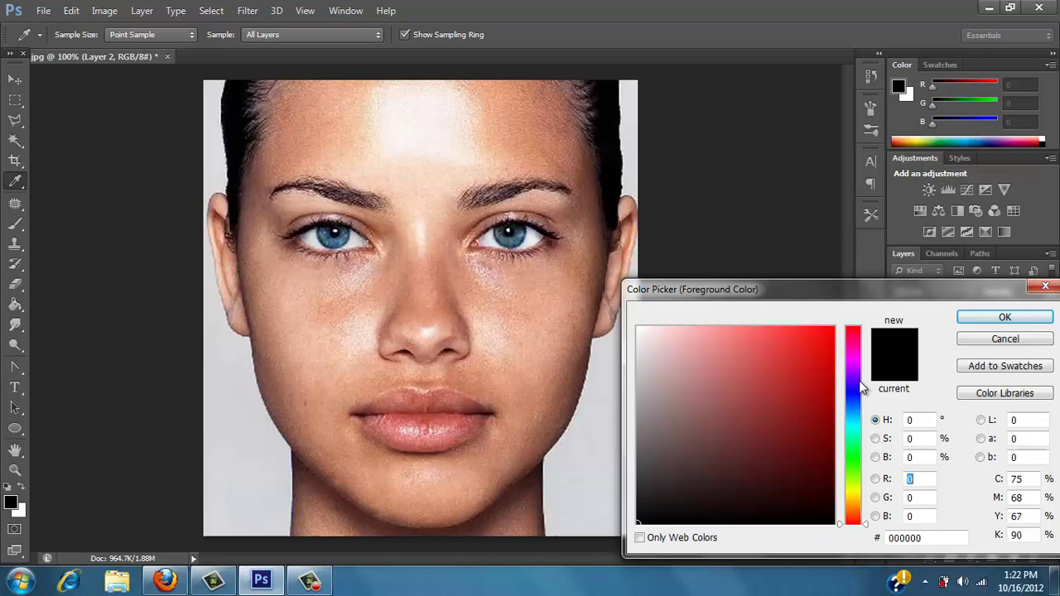
pyautogui.moveTo(856, 412); pyautogui.dragTo(855, 442)
pyautogui.moveTo(833, 368)
pyautogui.mouseDown()
pyautogui.moveTo(759, 329)
pyautogui.moveTo(815, 395)
pyautogui.moveTo(825, 351)
pyautogui.mouseUp()
pyautogui.press('Return')
pyautogui.press('b')
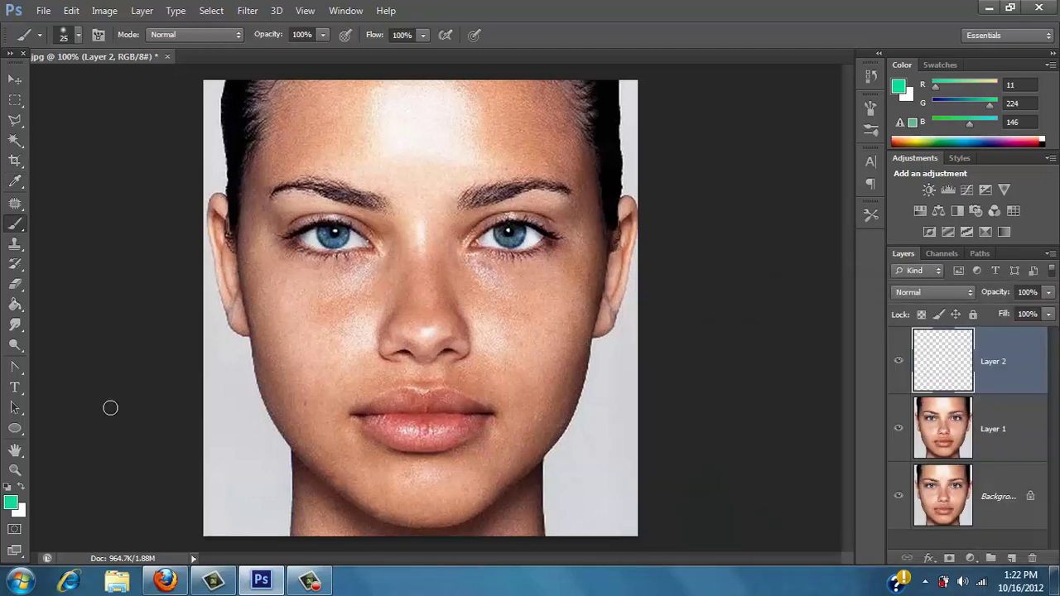
pyautogui.click(15, 470)
# Zoom to the eyes and paint thick green strokes over both upper eyelids with a 20 px brush
pyautogui.click(368, 218)
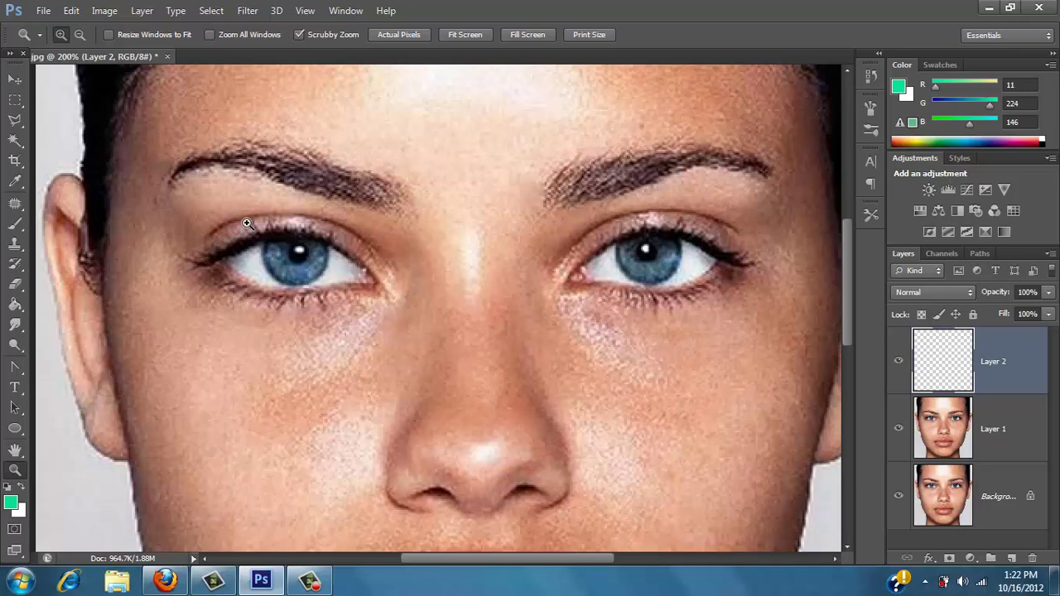
pyautogui.click(15, 224)
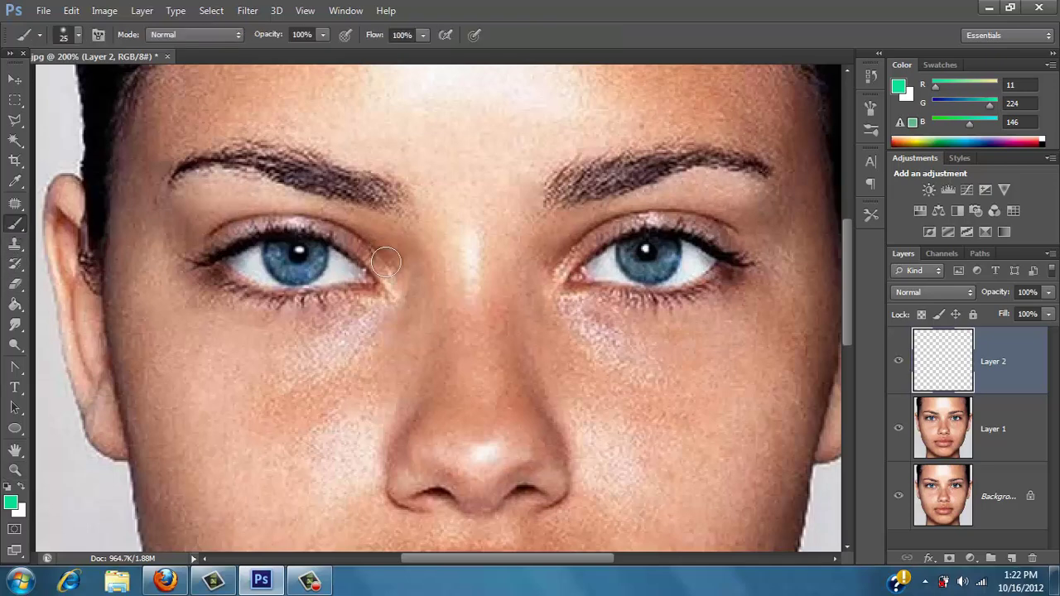
pyautogui.press('[')
pyautogui.moveTo(391, 275)
pyautogui.mouseDown()
pyautogui.moveTo(358, 244)
pyautogui.moveTo(300, 219)
pyautogui.moveTo(253, 219)
pyautogui.moveTo(193, 242)
pyautogui.mouseUp()
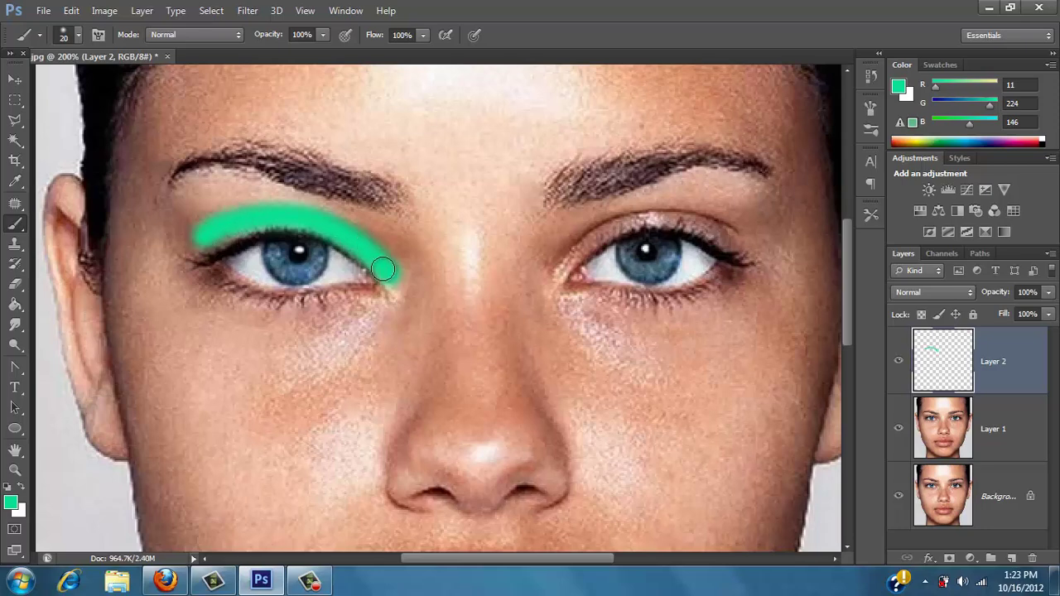
pyautogui.moveTo(347, 237)
pyautogui.mouseDown()
pyautogui.moveTo(254, 207)
pyautogui.moveTo(199, 222)
pyautogui.moveTo(268, 208)
pyautogui.moveTo(315, 221)
pyautogui.moveTo(390, 275)
pyautogui.mouseUp()
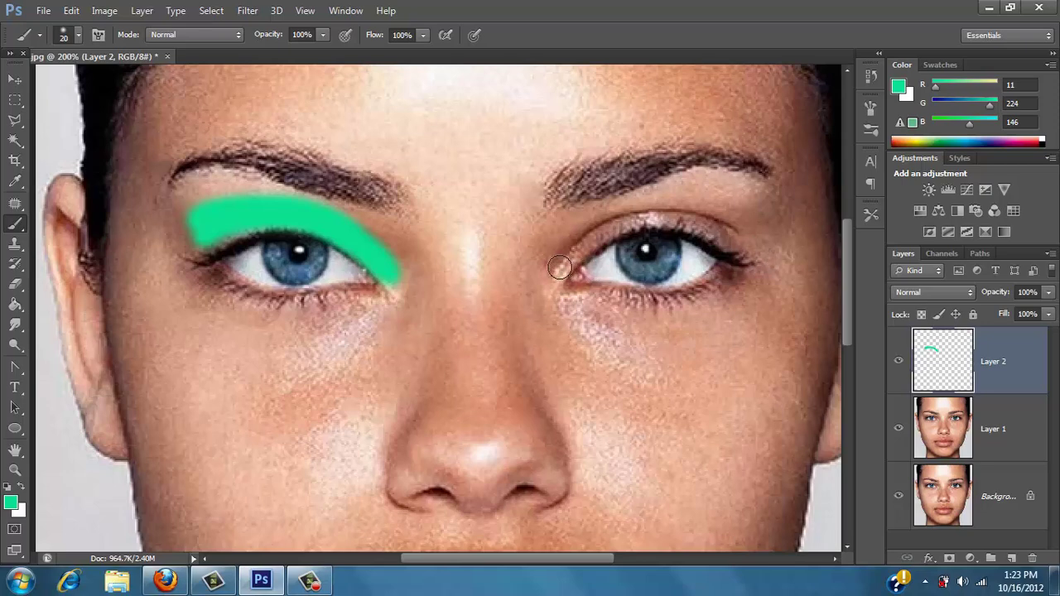
pyautogui.moveTo(559, 267)
pyautogui.mouseDown()
pyautogui.moveTo(644, 219)
pyautogui.moveTo(691, 220)
pyautogui.moveTo(738, 240)
pyautogui.moveTo(677, 208)
pyautogui.moveTo(651, 210)
pyautogui.moveTo(563, 258)
pyautogui.moveTo(636, 220)
pyautogui.moveTo(688, 213)
pyautogui.moveTo(717, 220)
pyautogui.moveTo(727, 236)
pyautogui.moveTo(722, 226)
pyautogui.moveTo(734, 230)
pyautogui.moveTo(715, 223)
pyautogui.moveTo(736, 222)
pyautogui.moveTo(685, 210)
pyautogui.mouseUp()
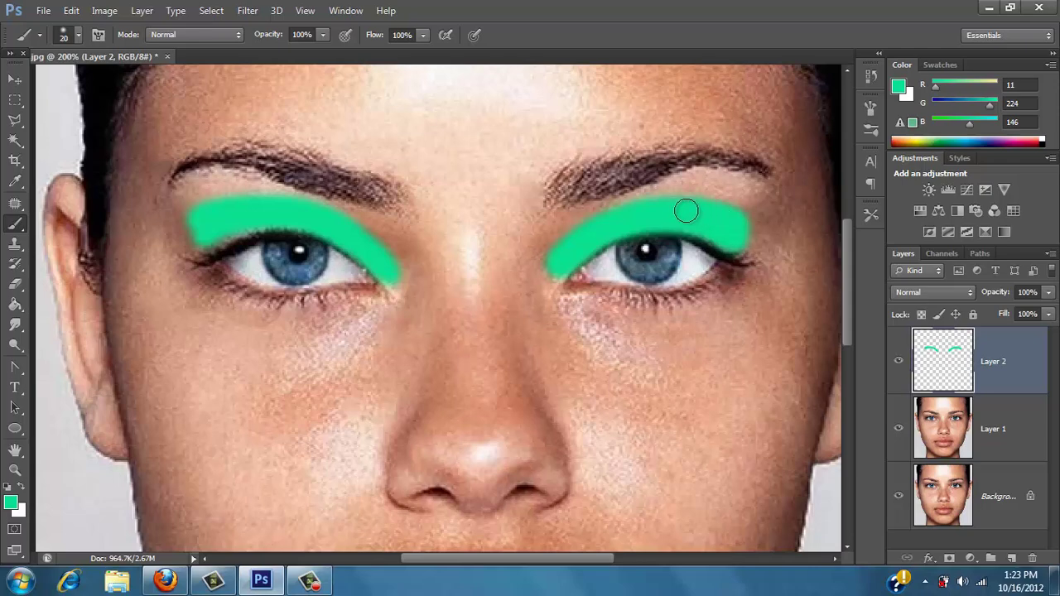
# Fill in the right eyelid's inner end and try Overlay blending on Layer 2
pyautogui.click(563, 272)
pyautogui.click(954, 293)
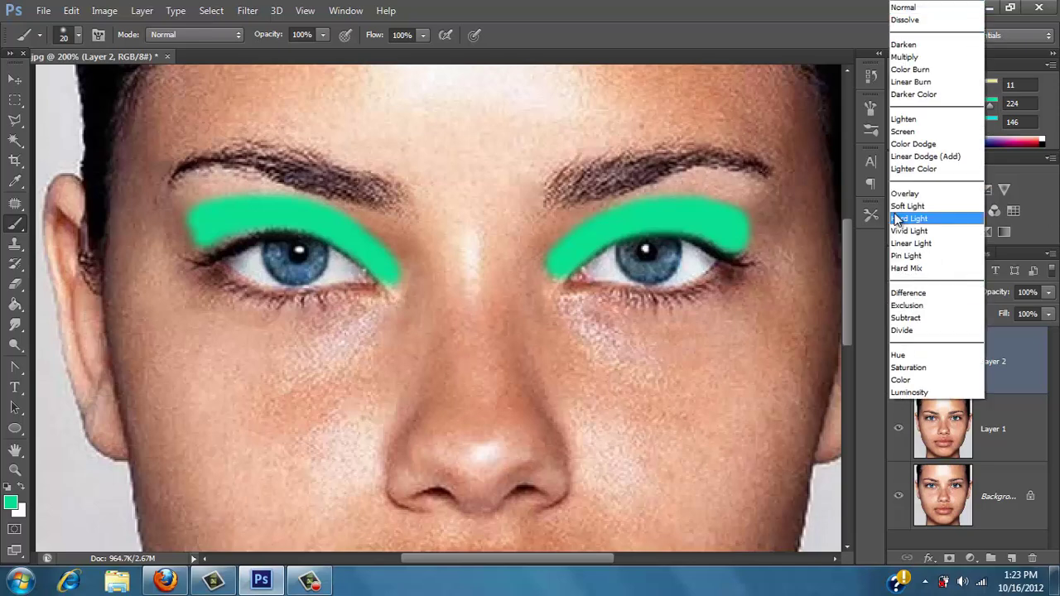
pyautogui.click(1018, 363)
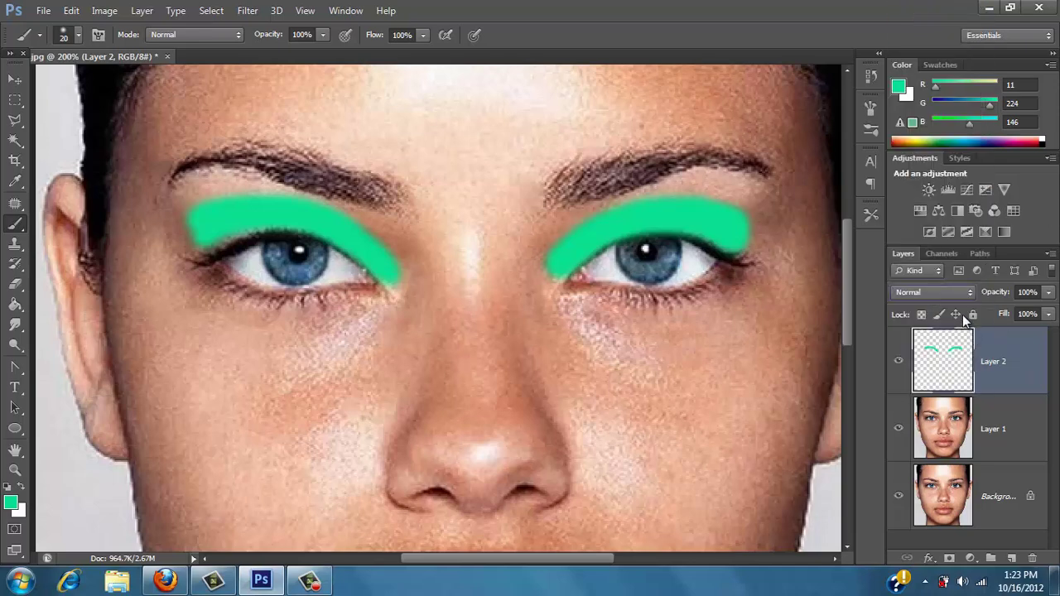
pyautogui.click(953, 294)
pyautogui.click(929, 195)
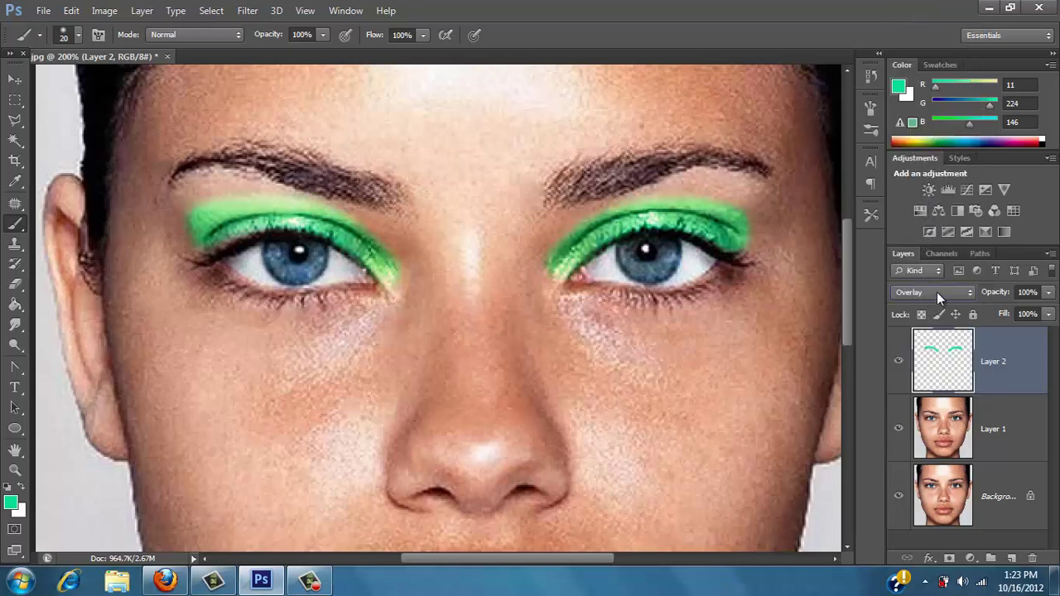
# Compare neighbouring blend modes and settle Layer 2 on Soft Light
pyautogui.click(937, 291)
pyautogui.click(915, 203)
pyautogui.press('Down')
pyautogui.press('Up')
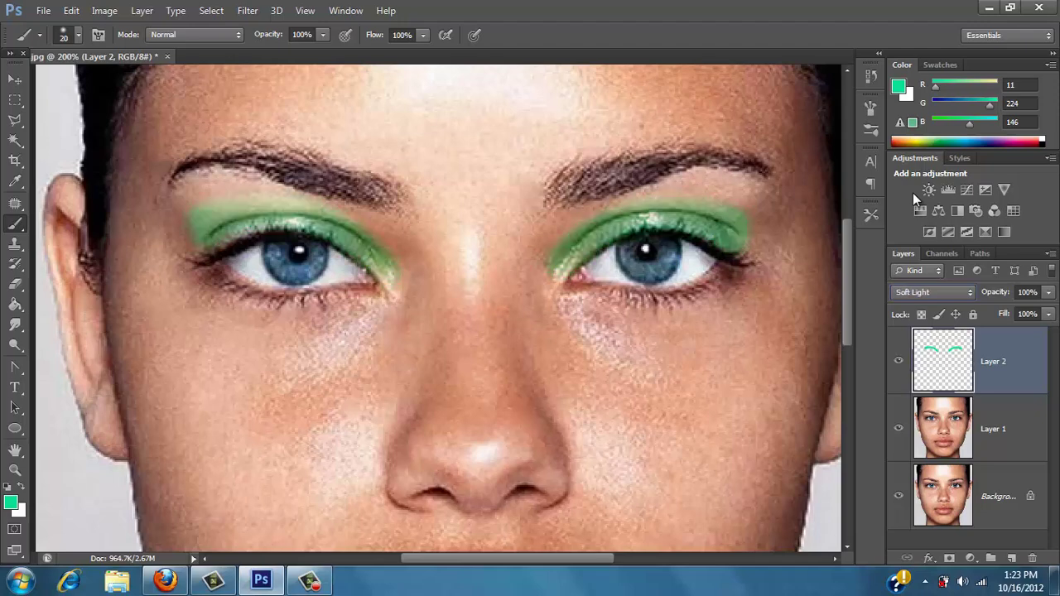
pyautogui.press('Up')
pyautogui.press('Down')
pyautogui.press('Up')
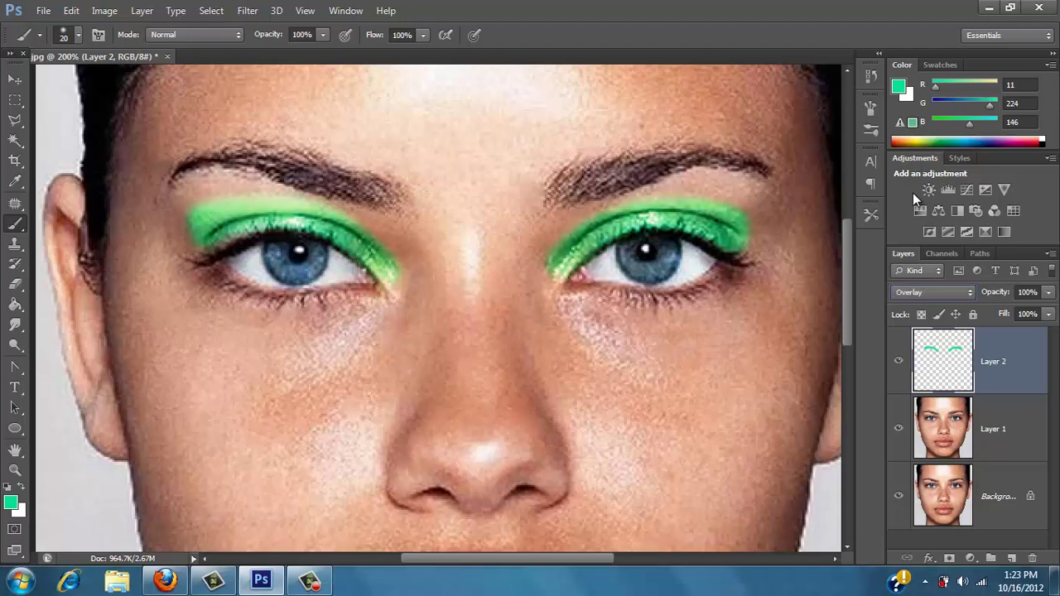
pyautogui.press('Down')
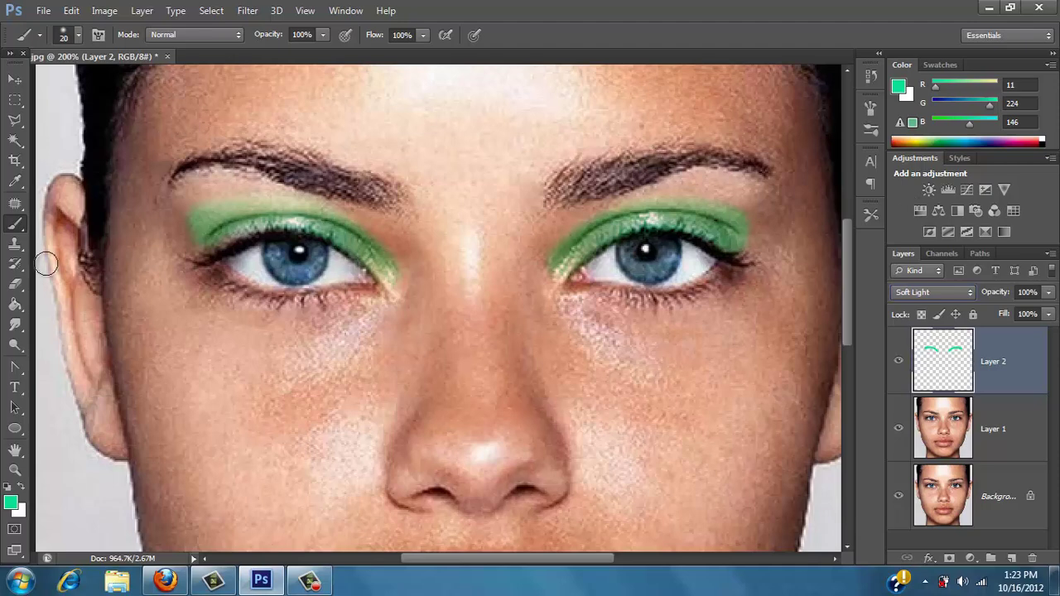
# Erase stray green along the top edges of both eyeshadows with a 20 px eraser
pyautogui.click(15, 284)
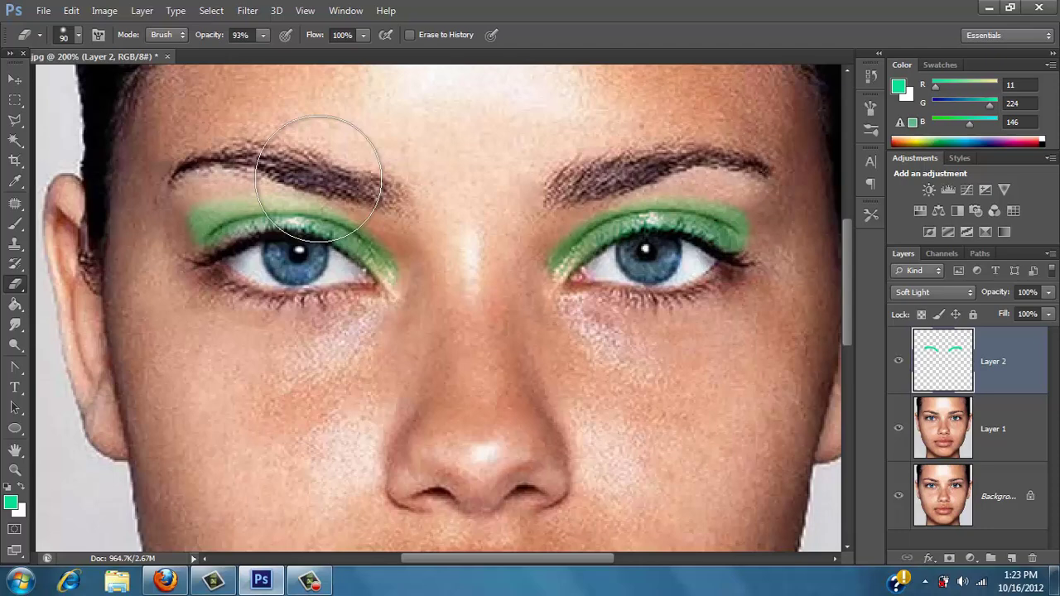
pyautogui.press('[')
pyautogui.press('[')
pyautogui.press('[')
pyautogui.press('[')
pyautogui.press('[')
pyautogui.press('[')
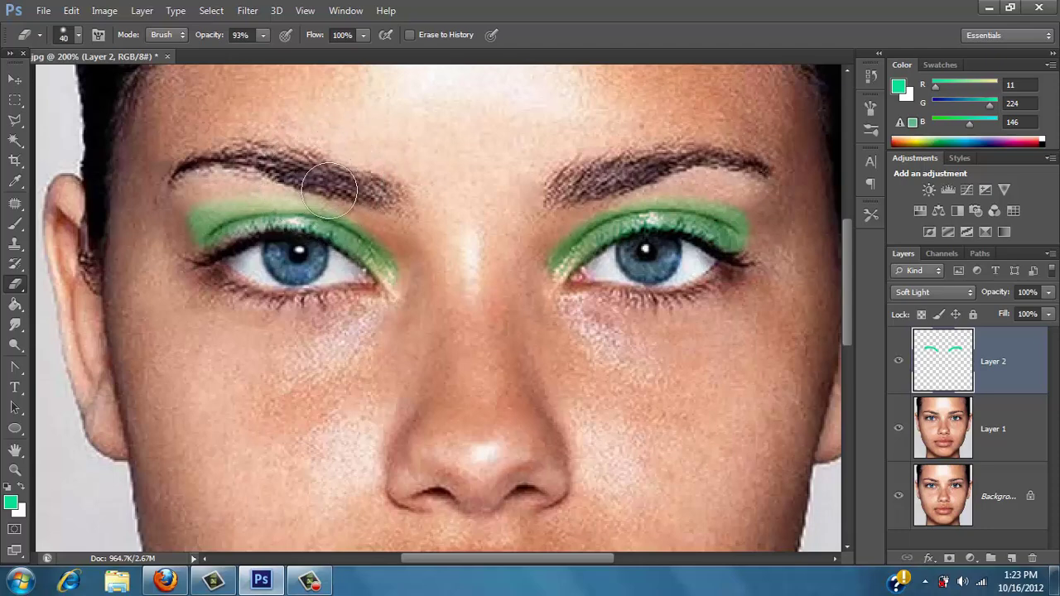
pyautogui.press('[')
pyautogui.moveTo(362, 213)
pyautogui.mouseDown()
pyautogui.moveTo(249, 197)
pyautogui.moveTo(176, 217)
pyautogui.moveTo(188, 240)
pyautogui.mouseUp()
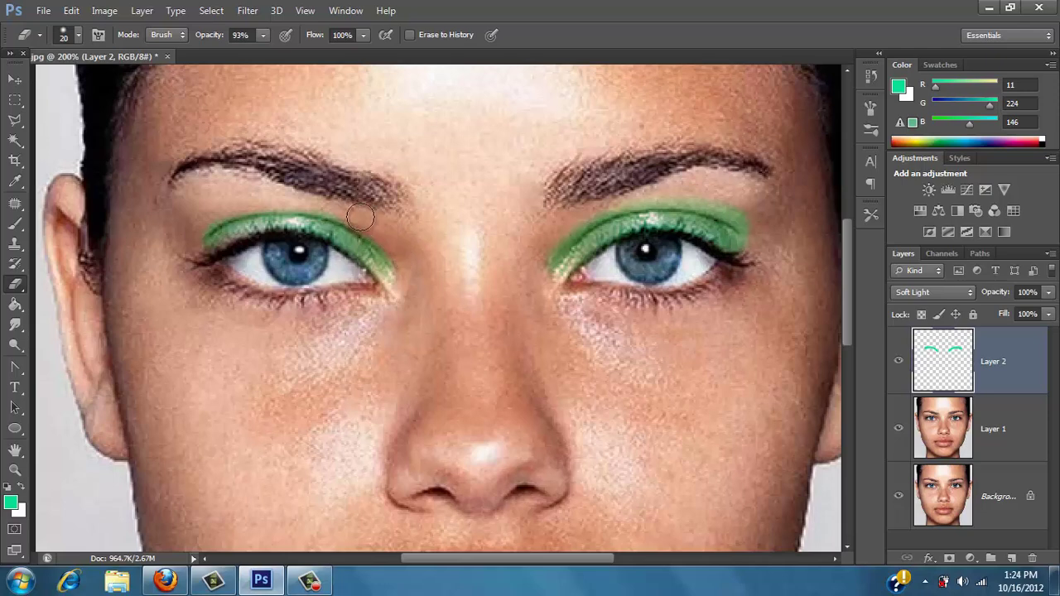
pyautogui.moveTo(392, 246)
pyautogui.mouseDown()
pyautogui.moveTo(408, 286)
pyautogui.moveTo(395, 247)
pyautogui.mouseUp()
pyautogui.moveTo(537, 256)
pyautogui.mouseDown()
pyautogui.moveTo(597, 205)
pyautogui.moveTo(657, 197)
pyautogui.moveTo(733, 207)
pyautogui.moveTo(762, 248)
pyautogui.mouseUp()
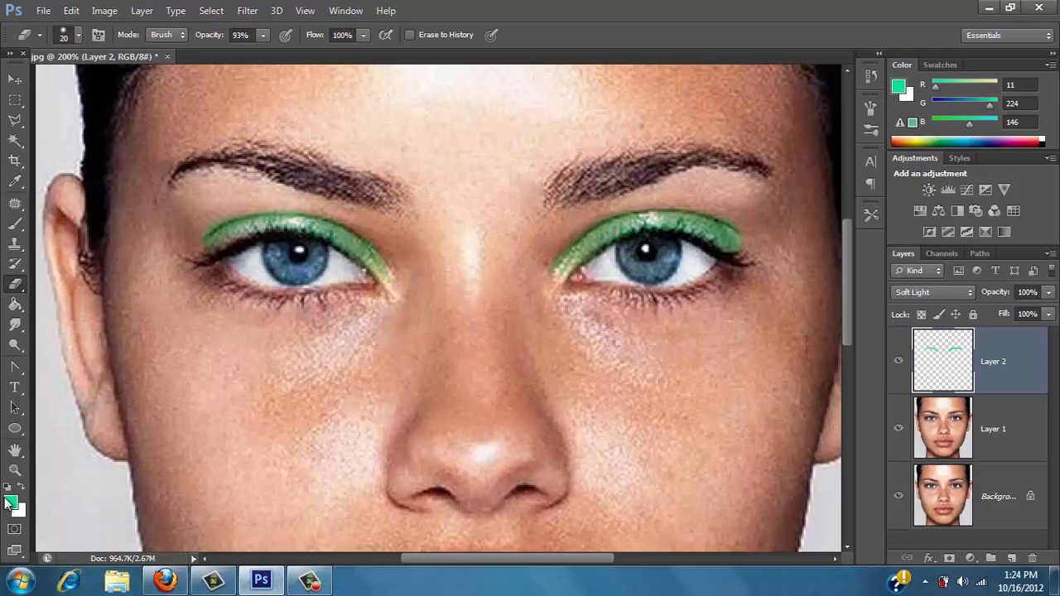
# Apply a Hue/Saturation hue shift of +39 to Layer 2, turning the green eyeshadow blue
pyautogui.click(15, 470)
pyautogui.keyDown('alt'); pyautogui.click(268, 414); pyautogui.keyUp('alt')
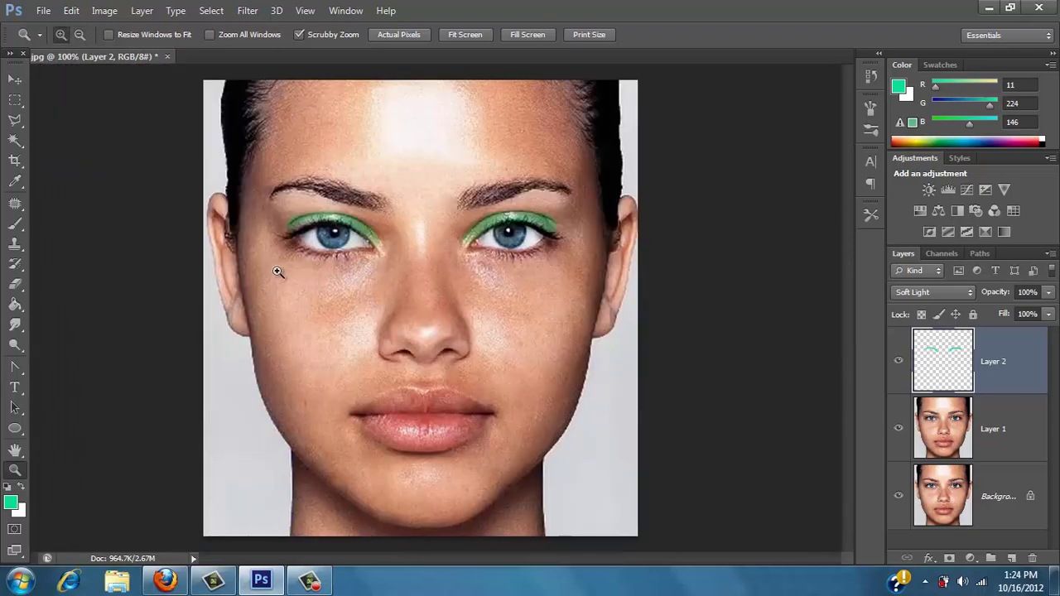
pyautogui.click(240, 256)
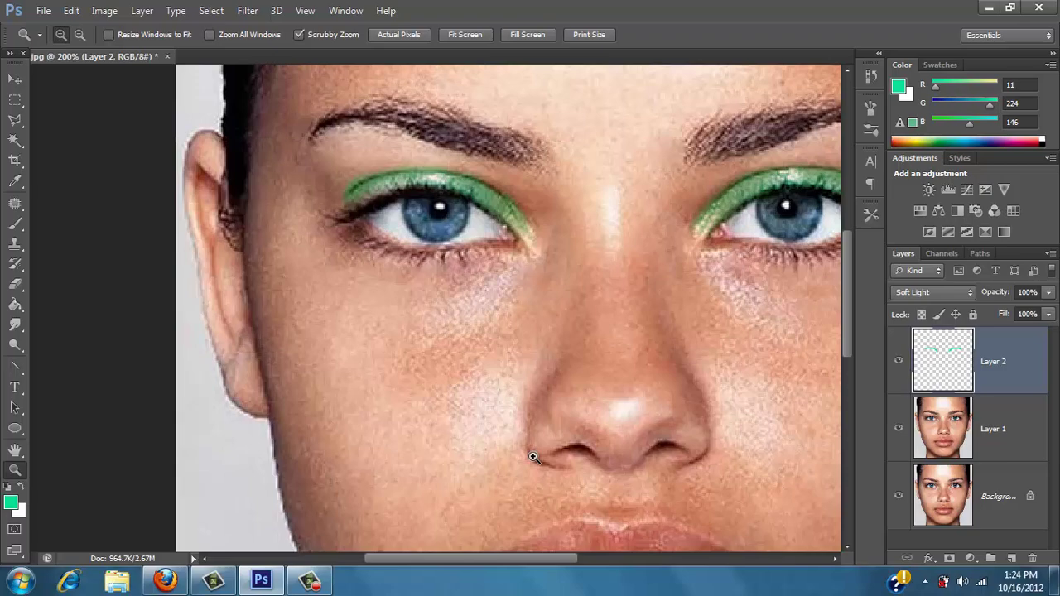
pyautogui.keyDown('alt'); pyautogui.click(544, 368); pyautogui.keyUp('alt')
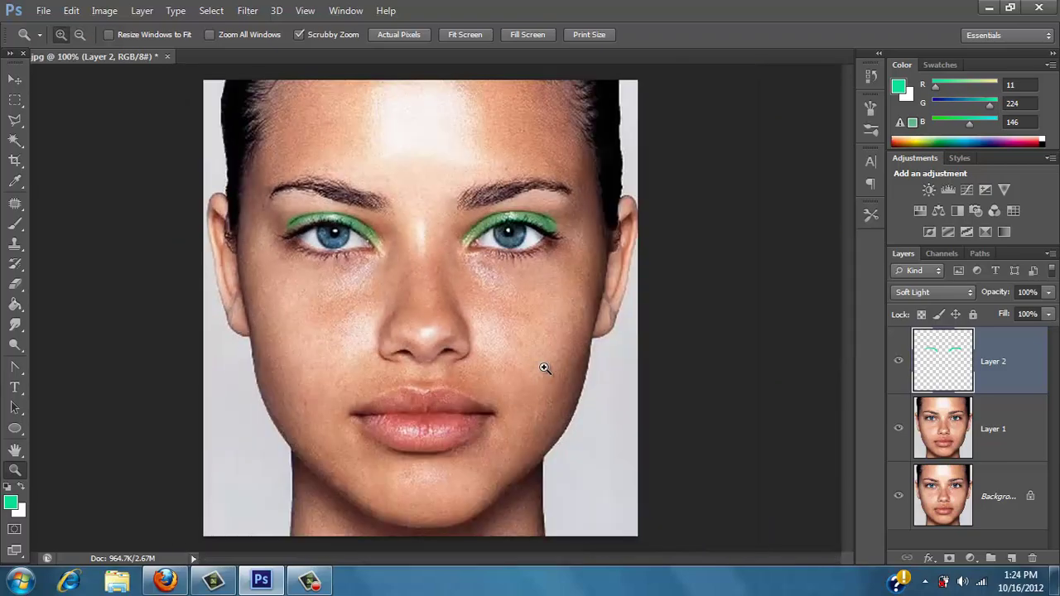
pyautogui.hotkey('ctrl', 'u')
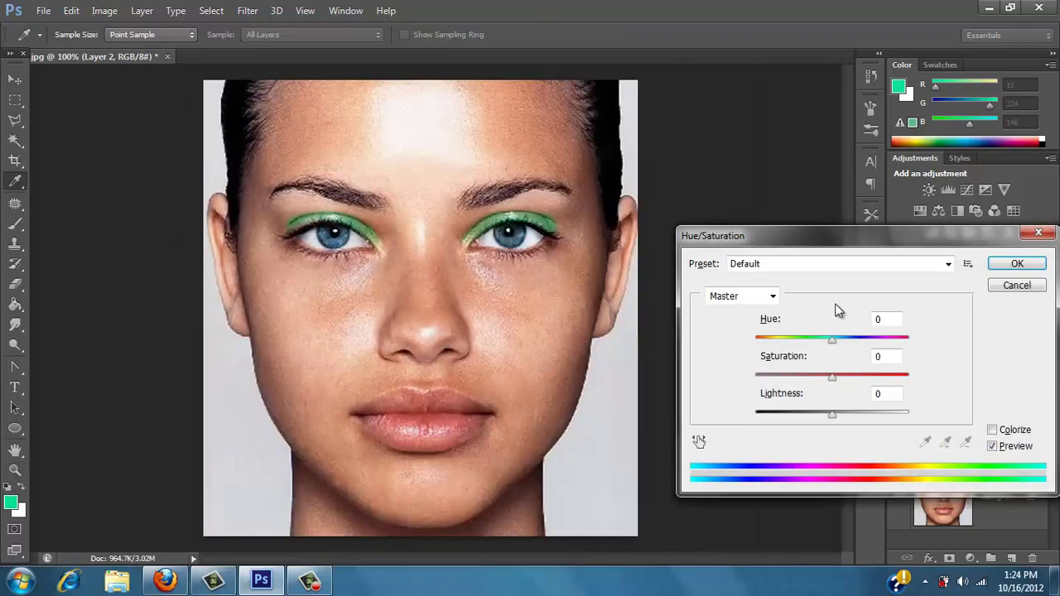
pyautogui.moveTo(831, 338); pyautogui.dragTo(861, 358)
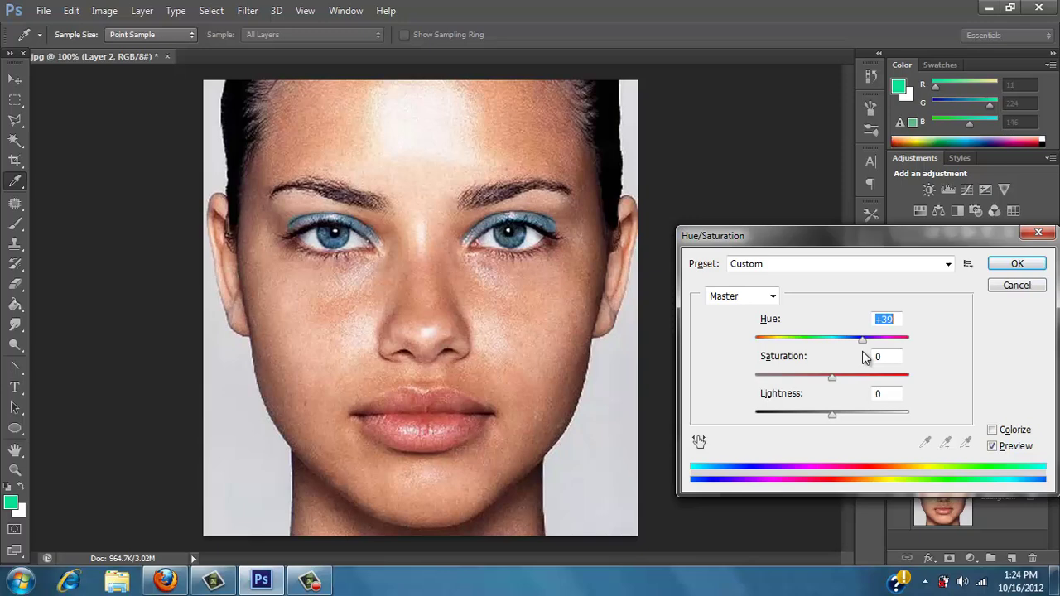
pyautogui.click(1017, 264)
pyautogui.press('z')
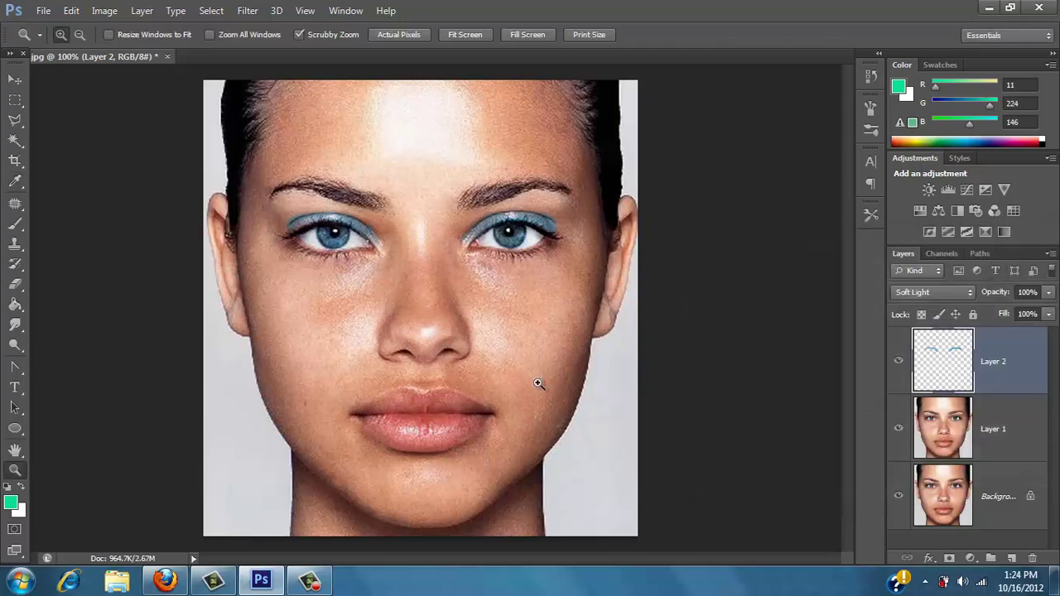
# Zoom in on the mouth and brush green over both lips on Layer 2
pyautogui.click(15, 223)
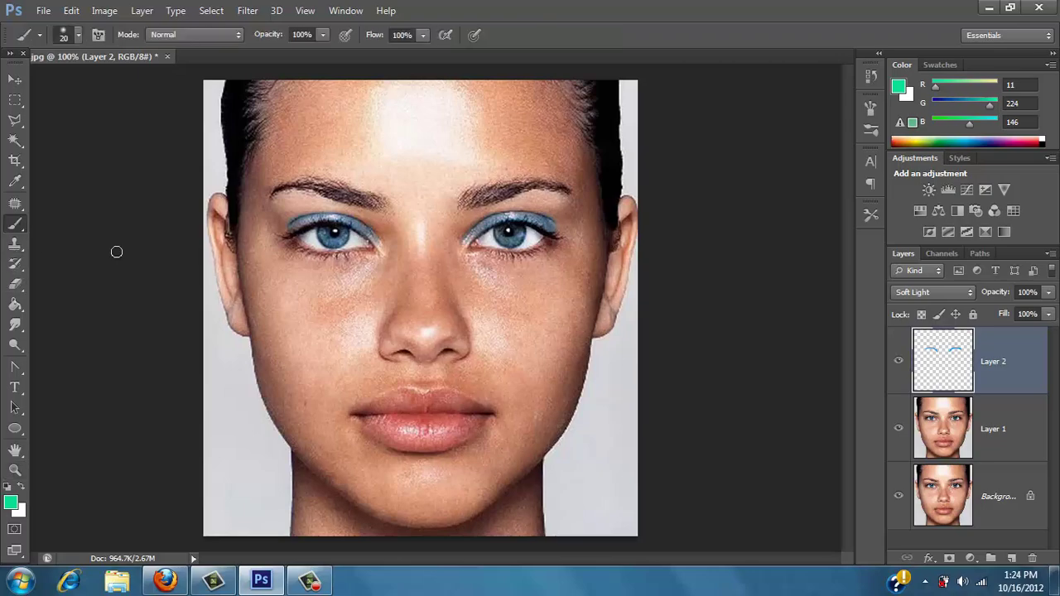
pyautogui.click(15, 470)
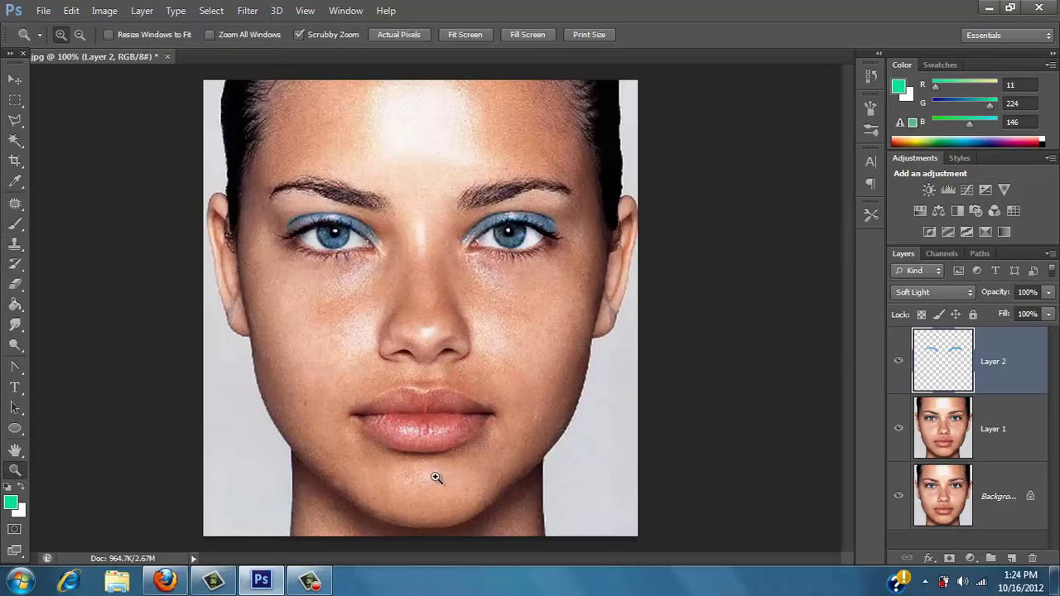
pyautogui.click(440, 479)
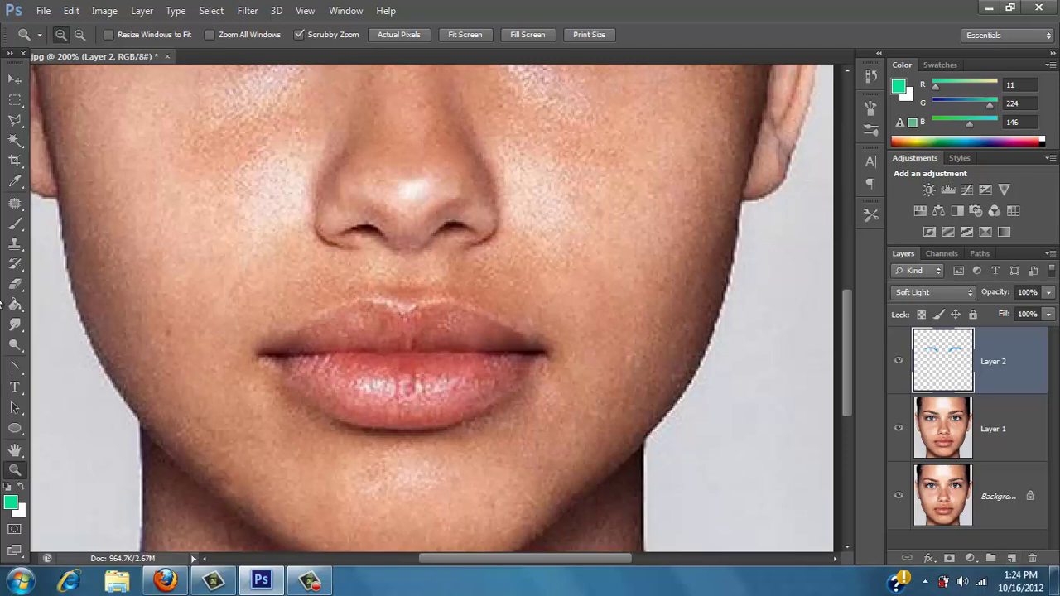
pyautogui.click(15, 224)
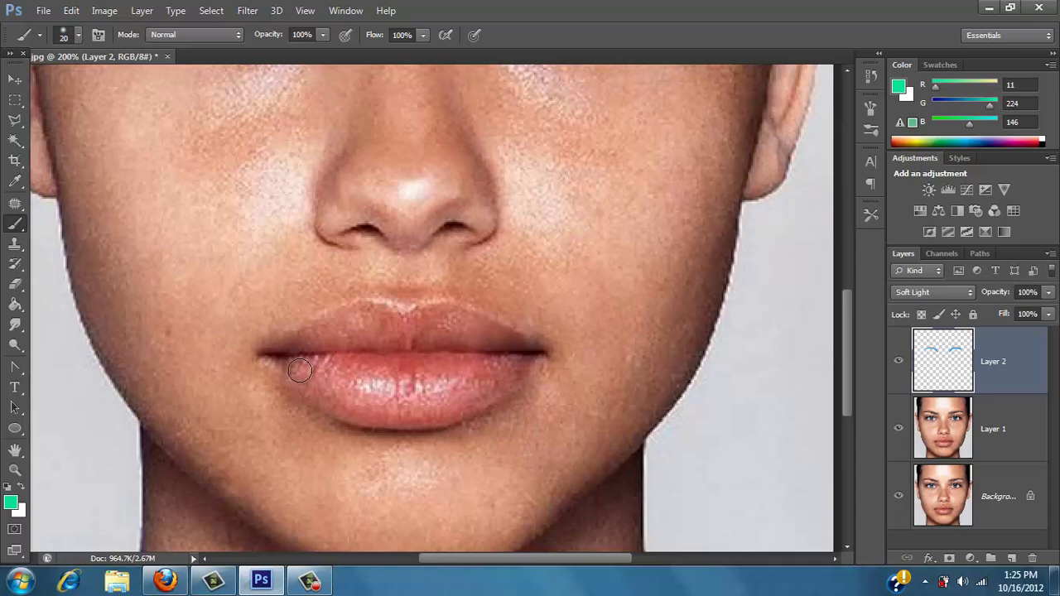
pyautogui.moveTo(300, 368)
pyautogui.mouseDown()
pyautogui.moveTo(382, 399)
pyautogui.moveTo(361, 402)
pyautogui.moveTo(438, 399)
pyautogui.moveTo(482, 378)
pyautogui.moveTo(430, 410)
pyautogui.moveTo(342, 404)
pyautogui.moveTo(445, 412)
pyautogui.moveTo(379, 409)
pyautogui.moveTo(298, 369)
pyautogui.moveTo(346, 394)
pyautogui.moveTo(450, 407)
pyautogui.moveTo(510, 374)
pyautogui.moveTo(477, 389)
pyautogui.moveTo(488, 373)
pyautogui.moveTo(324, 368)
pyautogui.moveTo(480, 364)
pyautogui.moveTo(323, 370)
pyautogui.moveTo(451, 385)
pyautogui.moveTo(517, 365)
pyautogui.moveTo(458, 391)
pyautogui.moveTo(501, 366)
pyautogui.moveTo(487, 336)
pyautogui.moveTo(455, 323)
pyautogui.moveTo(499, 333)
pyautogui.moveTo(433, 317)
pyautogui.moveTo(365, 318)
pyautogui.moveTo(285, 344)
pyautogui.moveTo(473, 337)
pyautogui.moveTo(410, 341)
pyautogui.moveTo(498, 343)
pyautogui.moveTo(488, 366)
pyautogui.mouseUp()
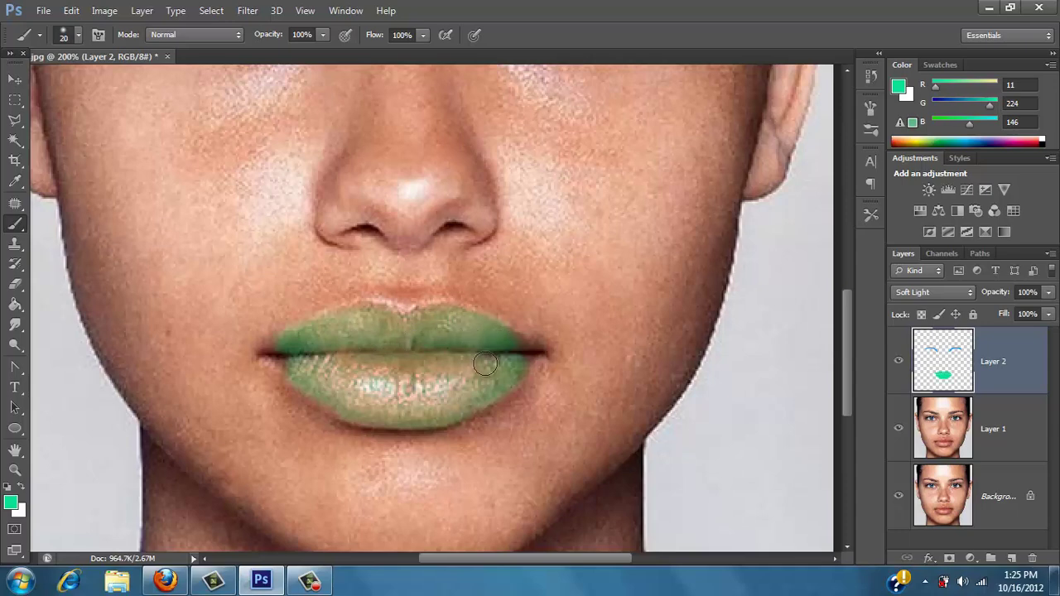
pyautogui.moveTo(356, 377)
pyautogui.mouseDown()
pyautogui.moveTo(413, 391)
pyautogui.moveTo(293, 372)
pyautogui.moveTo(318, 375)
pyautogui.moveTo(287, 357)
pyautogui.mouseUp()
# Shrink the brush for the lip corners and review the lips at several zoom levels
pyautogui.press('[')
pyautogui.click(15, 470)
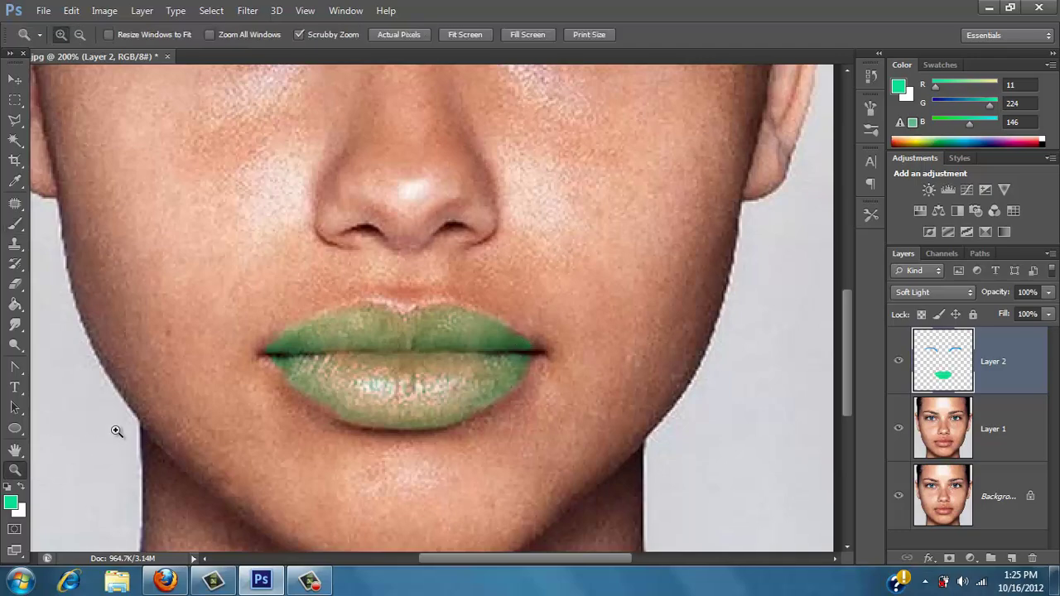
pyautogui.keyDown('alt'); pyautogui.click(114, 431); pyautogui.keyUp('alt')
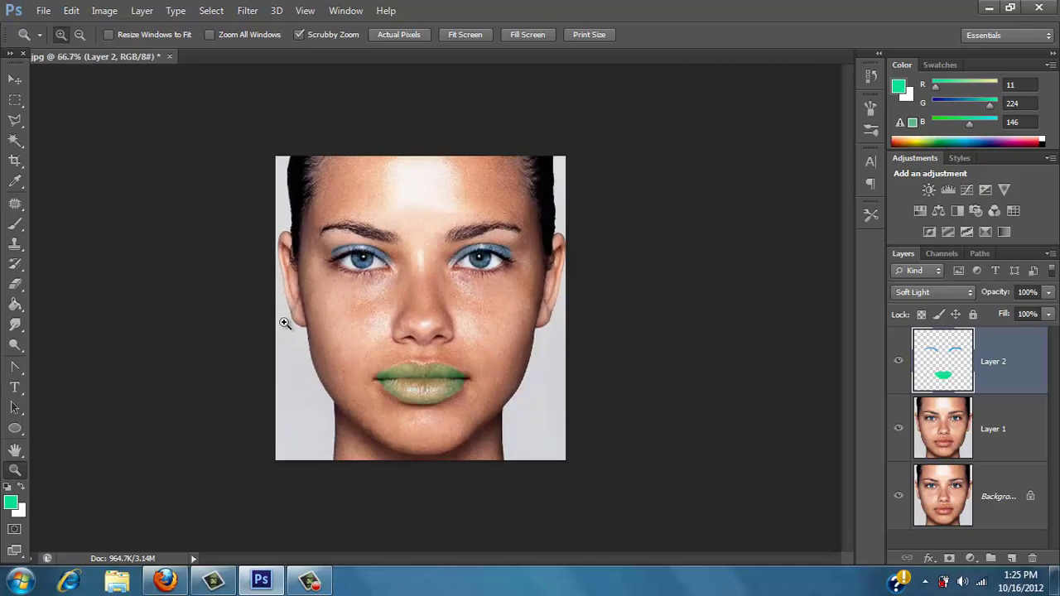
pyautogui.click(285, 322)
pyautogui.click(250, 454)
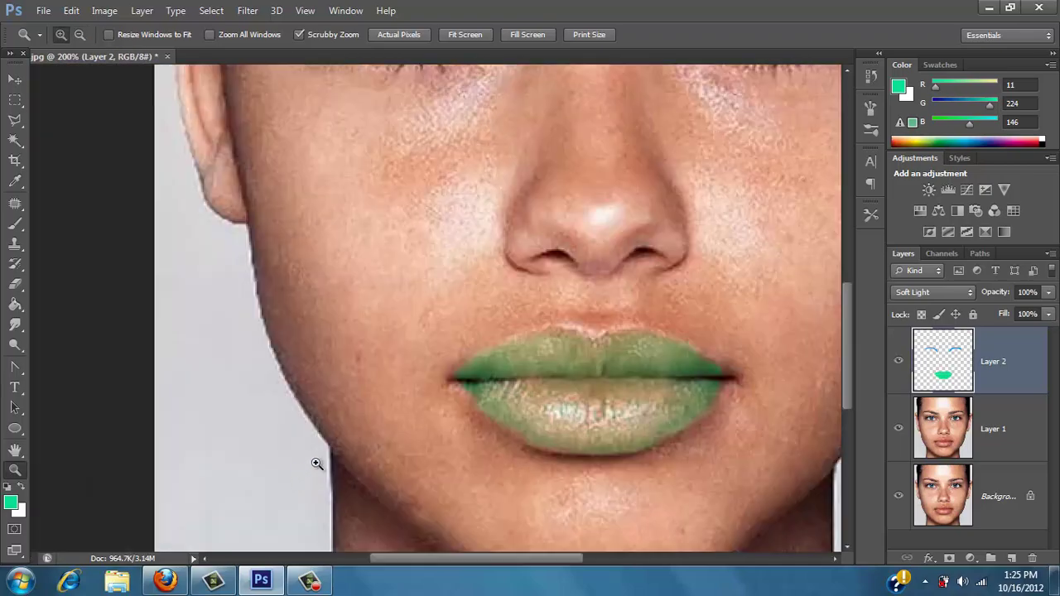
pyautogui.keyDown('alt'); pyautogui.click(414, 404); pyautogui.keyUp('alt')
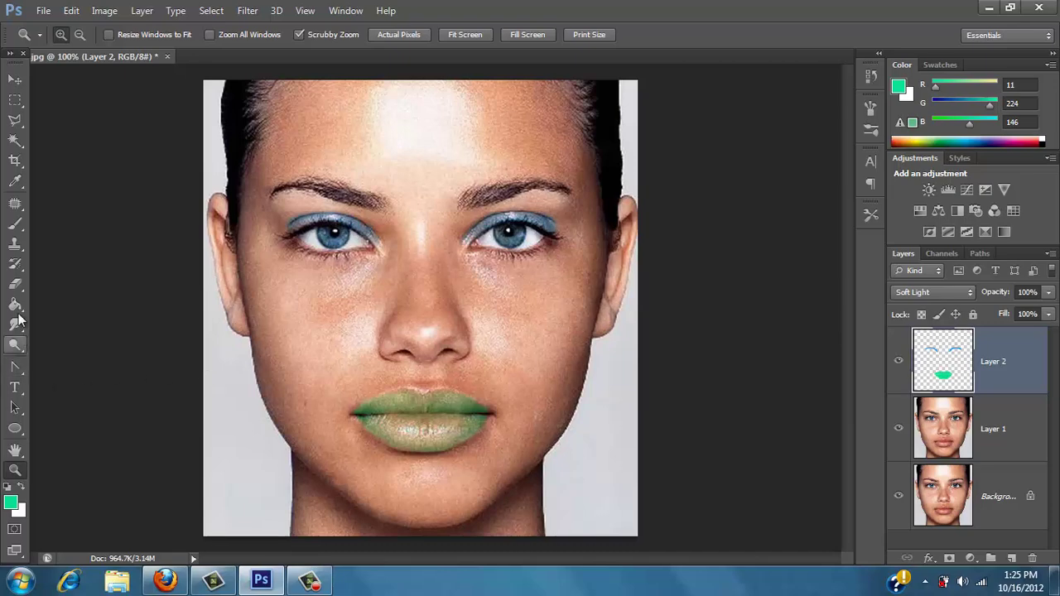
pyautogui.click(15, 284)
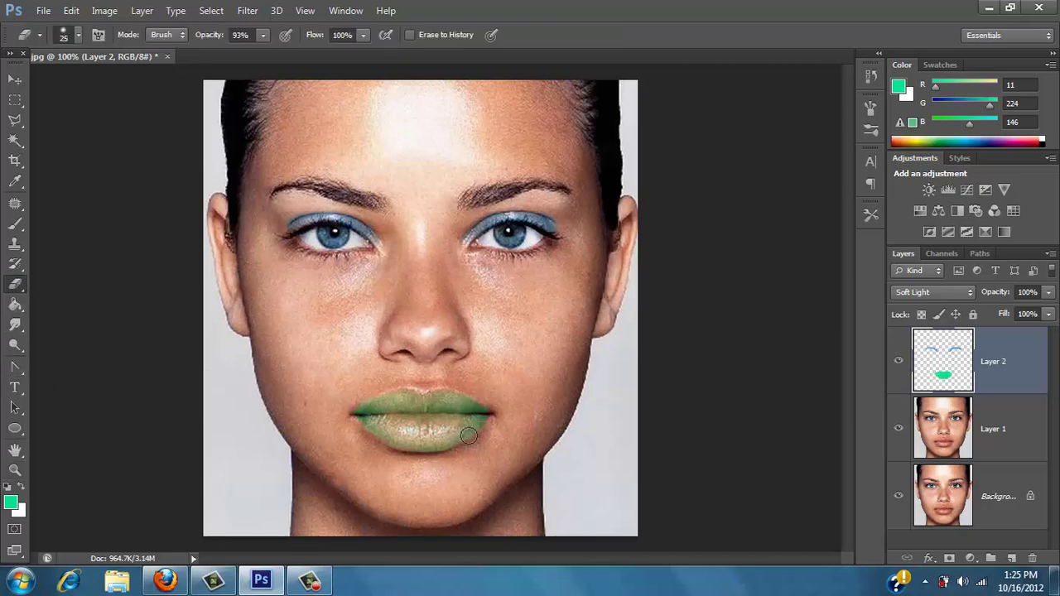
# Erase the green lip tint and repaint the lips with the sampled blue-grey eyeshadow colour
pyautogui.press(']')
pyautogui.moveTo(469, 436)
pyautogui.mouseDown()
pyautogui.moveTo(485, 412)
pyautogui.moveTo(369, 405)
pyautogui.moveTo(478, 396)
pyautogui.moveTo(422, 416)
pyautogui.moveTo(402, 450)
pyautogui.moveTo(475, 417)
pyautogui.mouseUp()
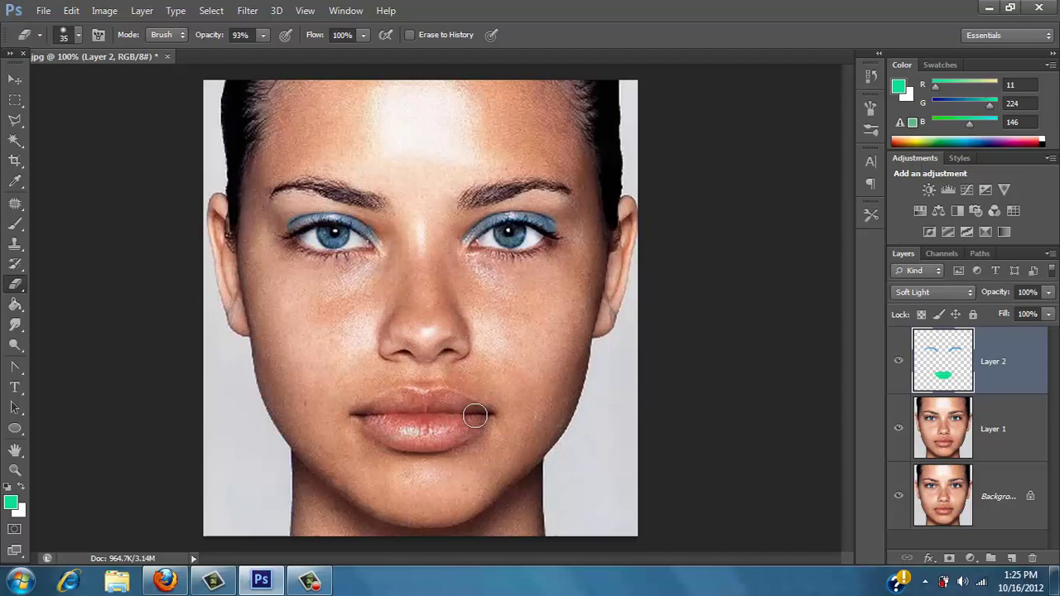
pyautogui.click(15, 223)
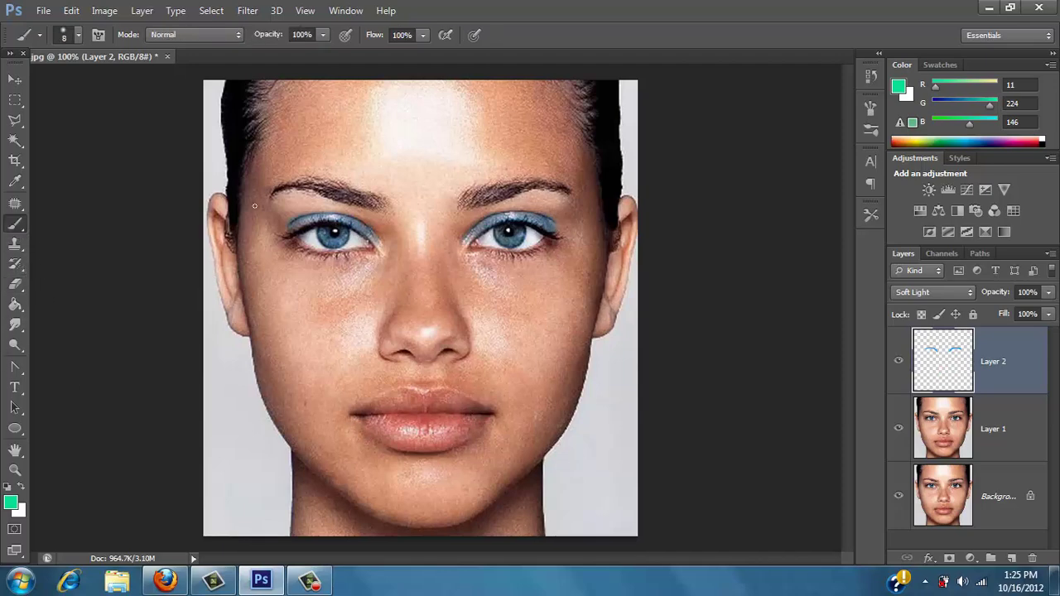
pyautogui.keyDown('alt'); pyautogui.click(358, 217); pyautogui.keyUp('alt')
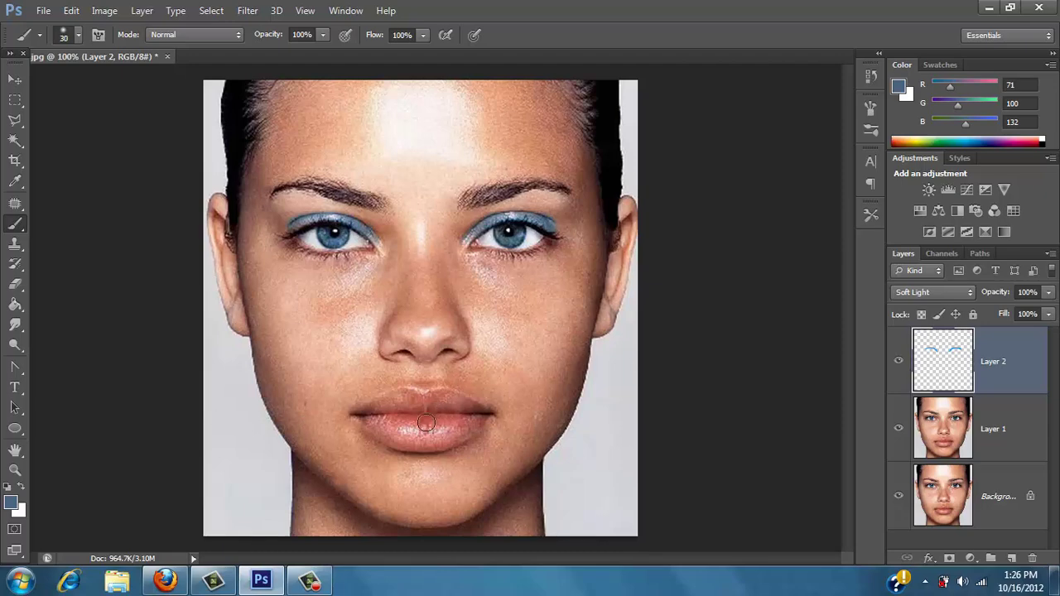
pyautogui.moveTo(426, 423)
pyautogui.mouseDown()
pyautogui.moveTo(412, 427)
pyautogui.moveTo(454, 421)
pyautogui.moveTo(414, 406)
pyautogui.moveTo(398, 422)
pyautogui.mouseUp()
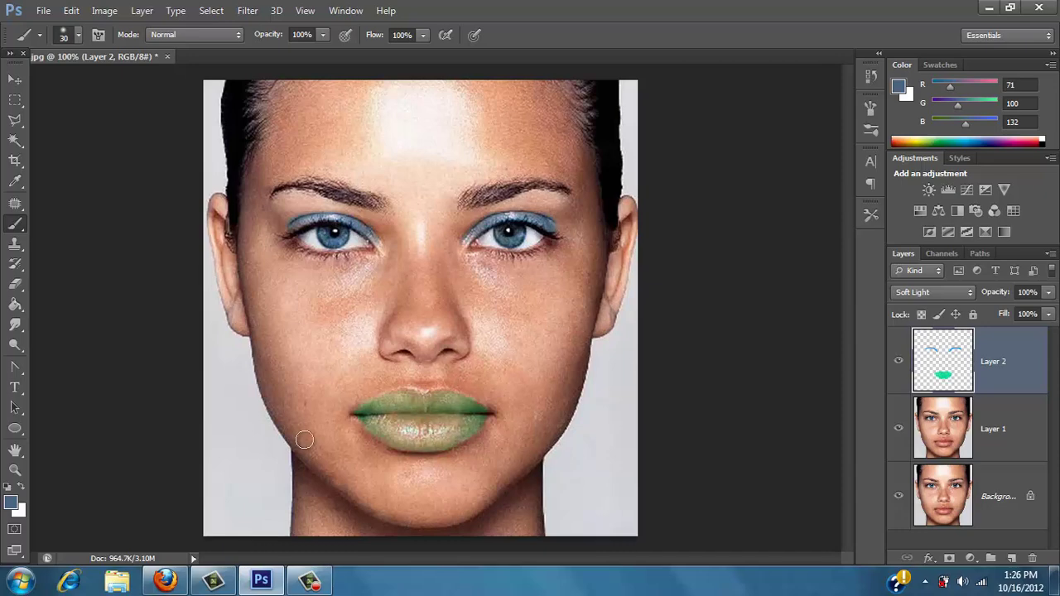
# Undo the blue-grey lip paint with Edit > Step Backward and open the foreground Color Picker
pyautogui.click(71, 10)
pyautogui.click(106, 41)
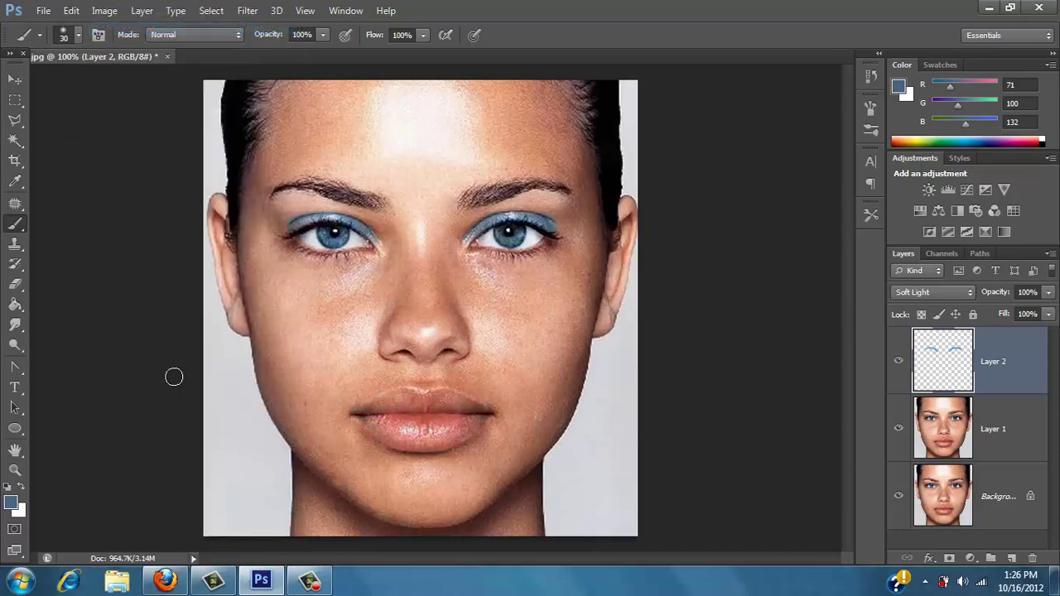
pyautogui.click(12, 503)
# Pick bright blue #3185e1 and brush it across both lips on Layer 2
pyautogui.moveTo(729, 418)
pyautogui.mouseDown()
pyautogui.moveTo(784, 379)
pyautogui.moveTo(791, 349)
pyautogui.mouseUp()
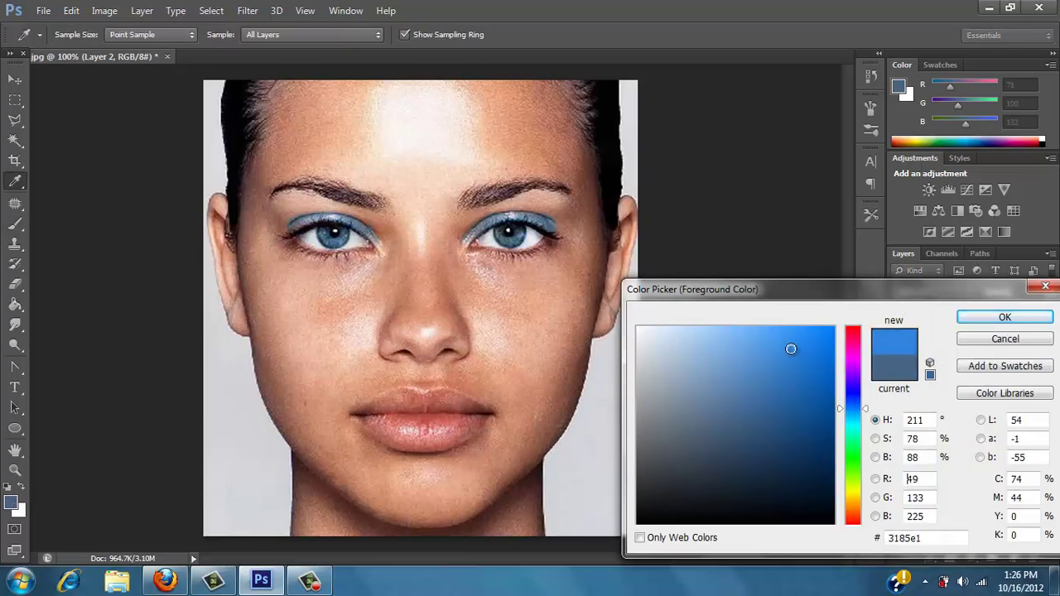
pyautogui.click(1005, 318)
pyautogui.moveTo(405, 425); pyautogui.dragTo(451, 425)
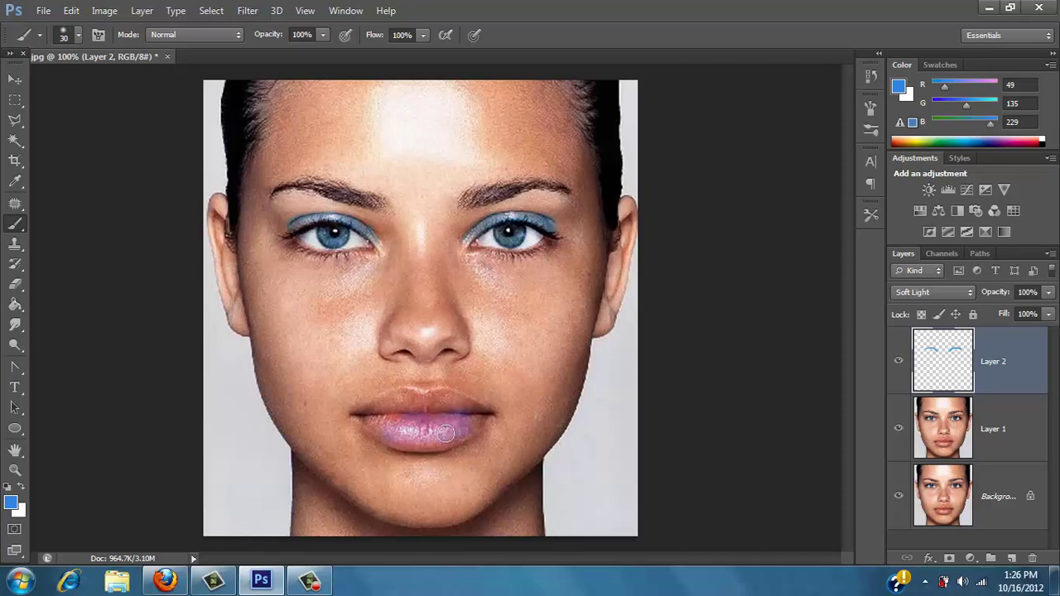
pyautogui.moveTo(381, 433)
pyautogui.mouseDown()
pyautogui.moveTo(433, 433)
pyautogui.moveTo(474, 420)
pyautogui.moveTo(444, 438)
pyautogui.moveTo(481, 416)
pyautogui.moveTo(426, 399)
pyautogui.moveTo(441, 396)
pyautogui.moveTo(379, 401)
pyautogui.moveTo(395, 401)
pyautogui.moveTo(377, 411)
pyautogui.moveTo(436, 420)
pyautogui.moveTo(393, 423)
pyautogui.moveTo(463, 419)
pyautogui.moveTo(411, 436)
pyautogui.moveTo(367, 415)
pyautogui.moveTo(460, 416)
pyautogui.moveTo(402, 436)
pyautogui.moveTo(471, 422)
pyautogui.moveTo(391, 428)
pyautogui.mouseUp()
# Zoom in on the lips, then zoom back out until the whole face is visible
pyautogui.click(15, 470)
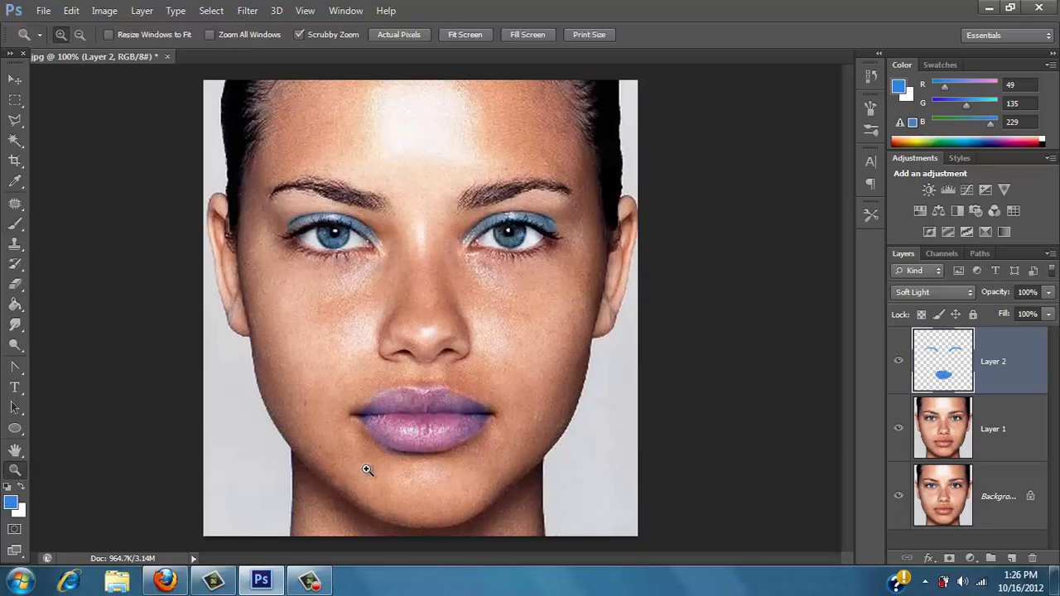
pyautogui.click(368, 469)
pyautogui.click(328, 456)
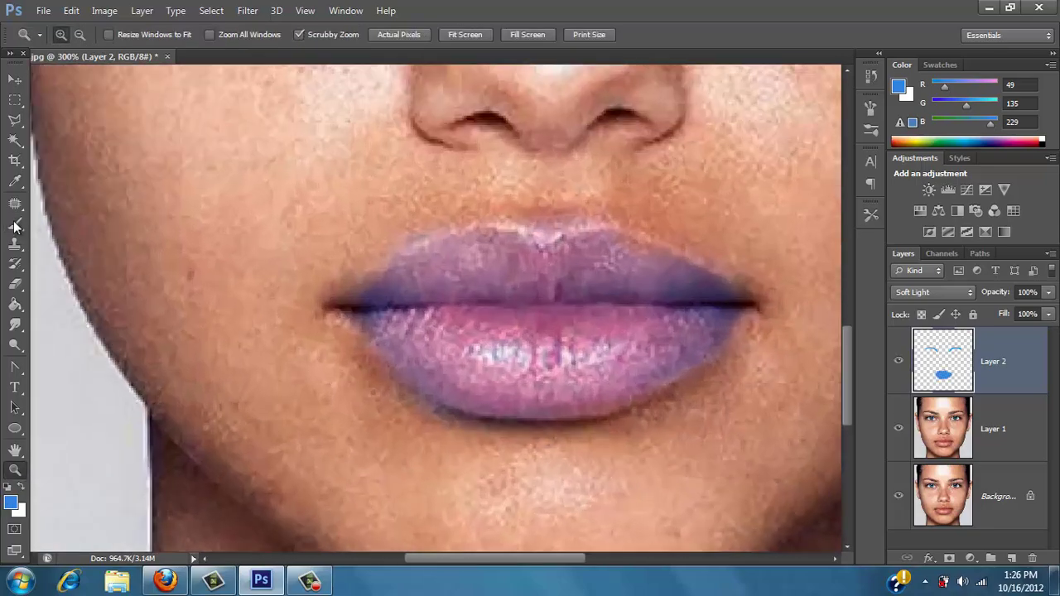
pyautogui.click(15, 284)
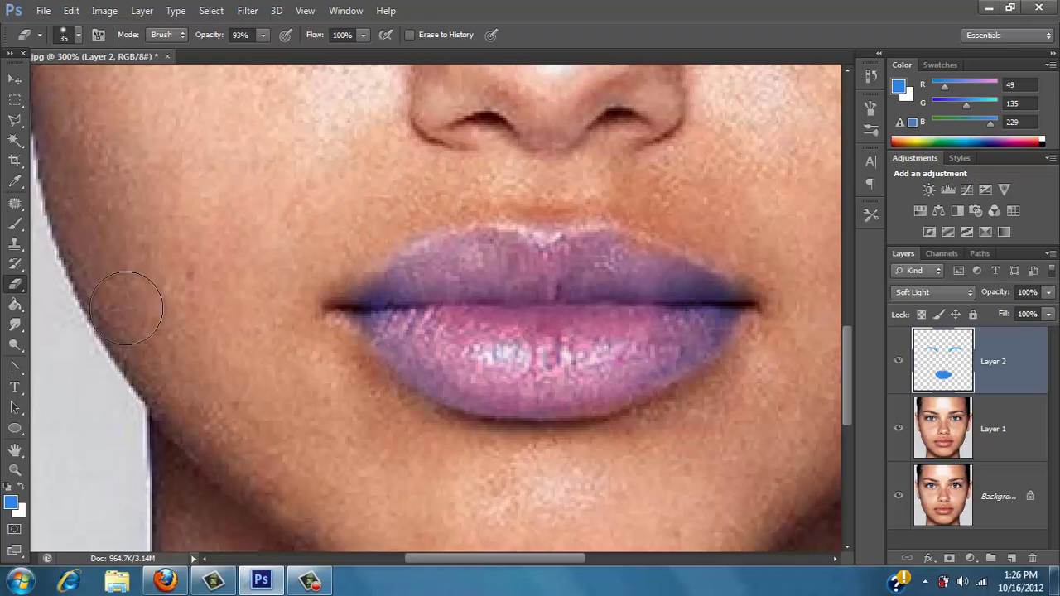
pyautogui.click(15, 469)
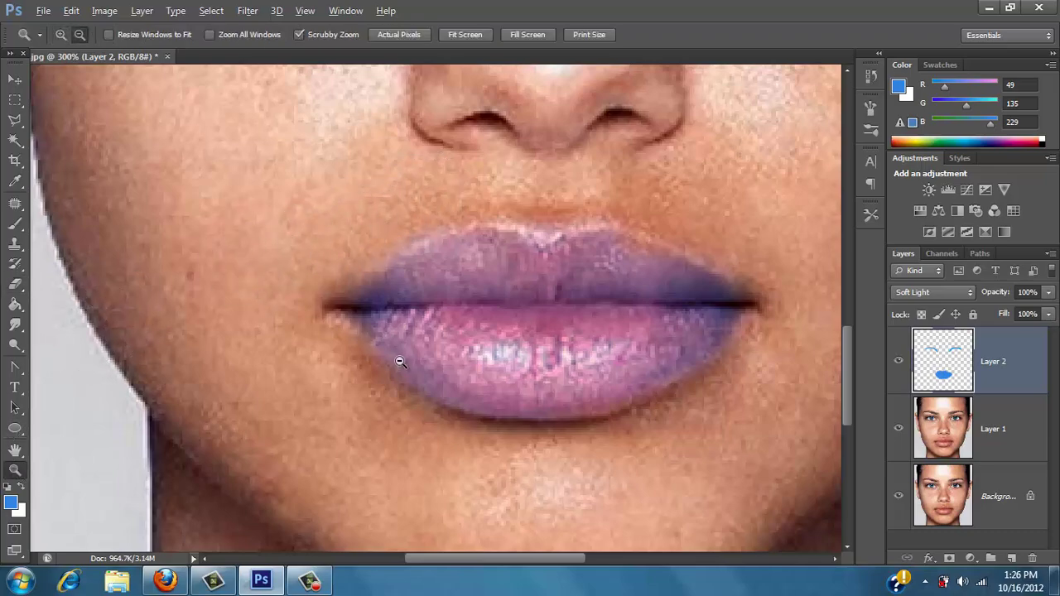
pyautogui.keyDown('alt'); pyautogui.click(396, 361); pyautogui.keyUp('alt')
pyautogui.keyDown('alt'); pyautogui.click(396, 361); pyautogui.keyUp('alt')
# Zoom in closely on the left eye and make Layer 1, the face copy, active
pyautogui.click(311, 235)
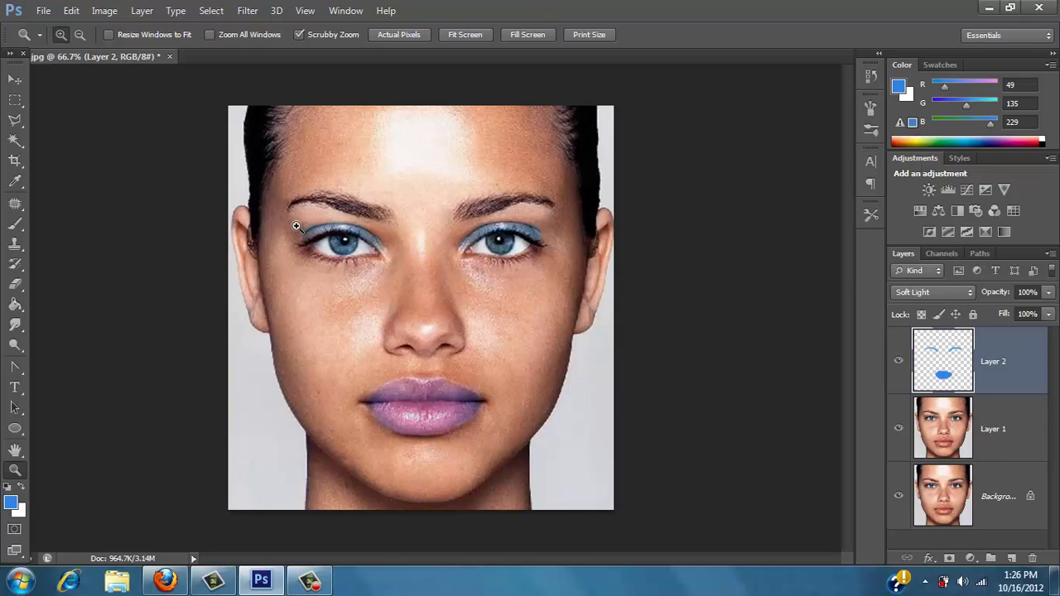
pyautogui.click(177, 171)
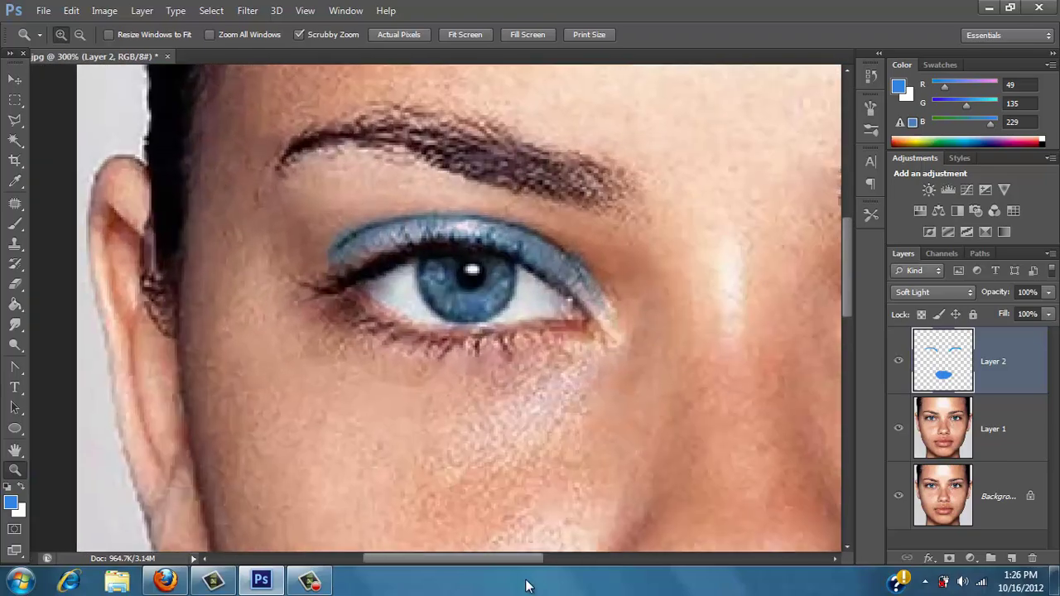
pyautogui.moveTo(492, 559); pyautogui.dragTo(518, 561)
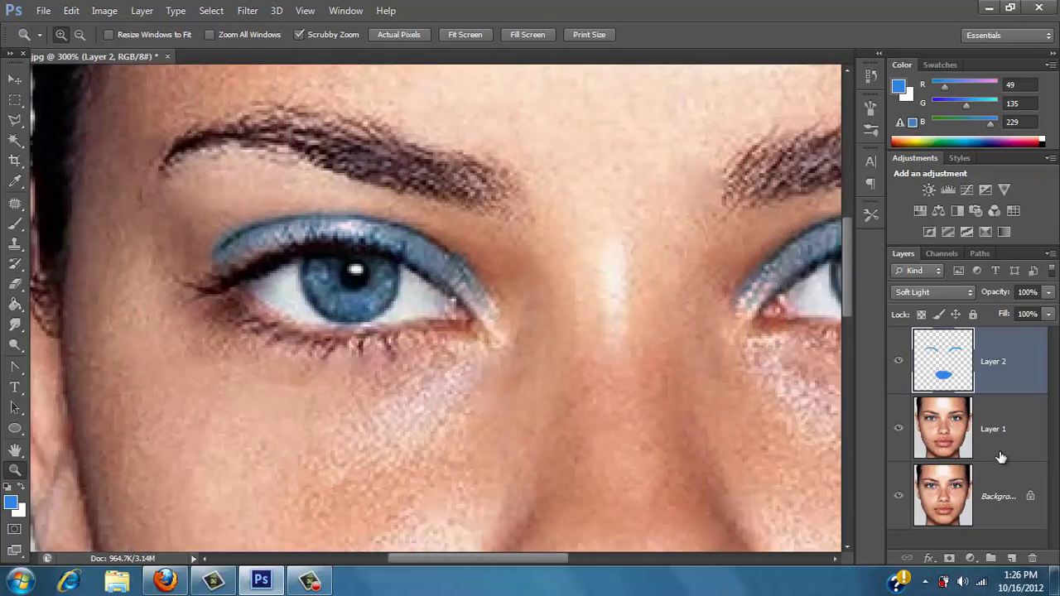
pyautogui.click(1001, 451)
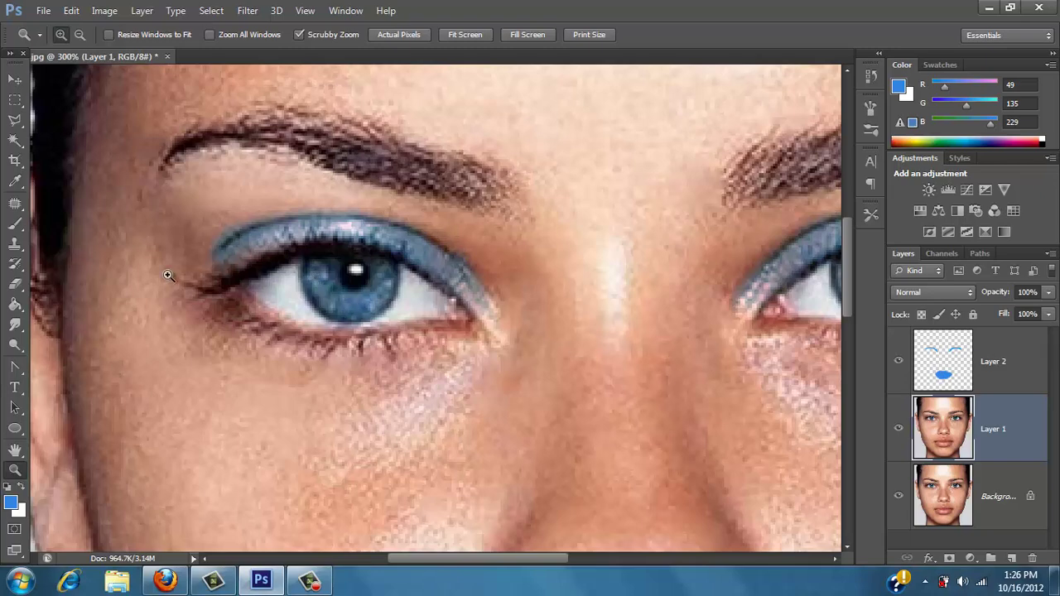
# Outline the left iris with the Polygonal Lasso and add the right iris to the selection
pyautogui.click(15, 120)
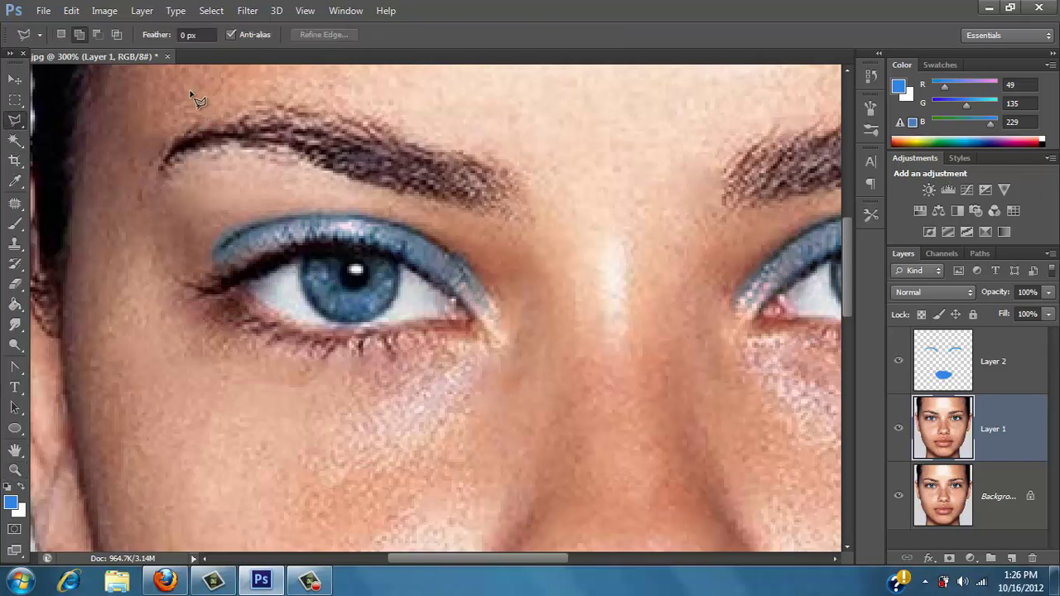
pyautogui.click(15, 122)
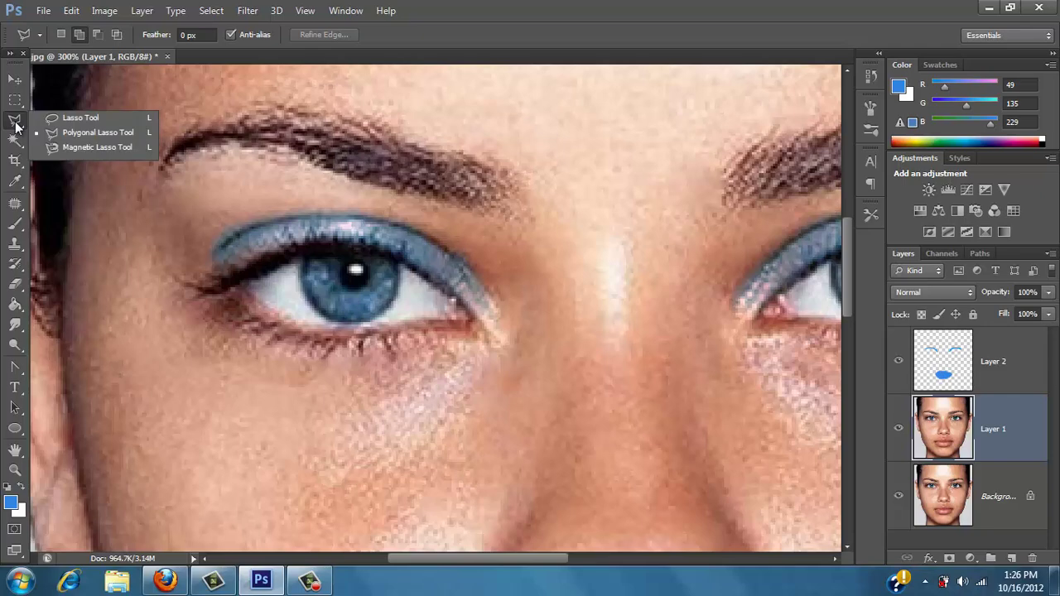
pyautogui.click(304, 258)
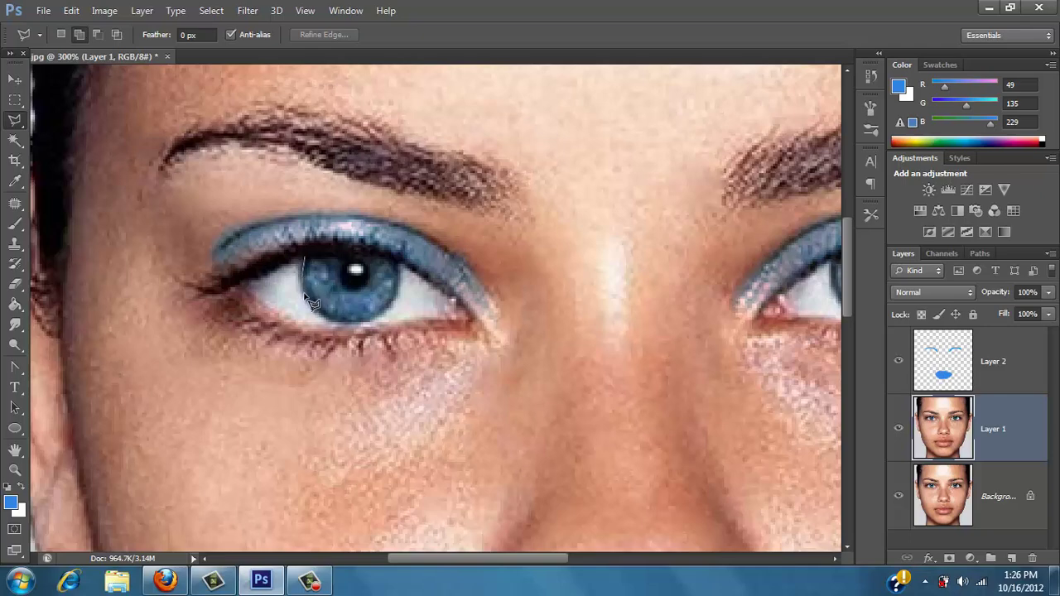
pyautogui.click(323, 319)
pyautogui.click(372, 322)
pyautogui.click(389, 312)
pyautogui.click(401, 267)
pyautogui.click(360, 254)
pyautogui.click(307, 258)
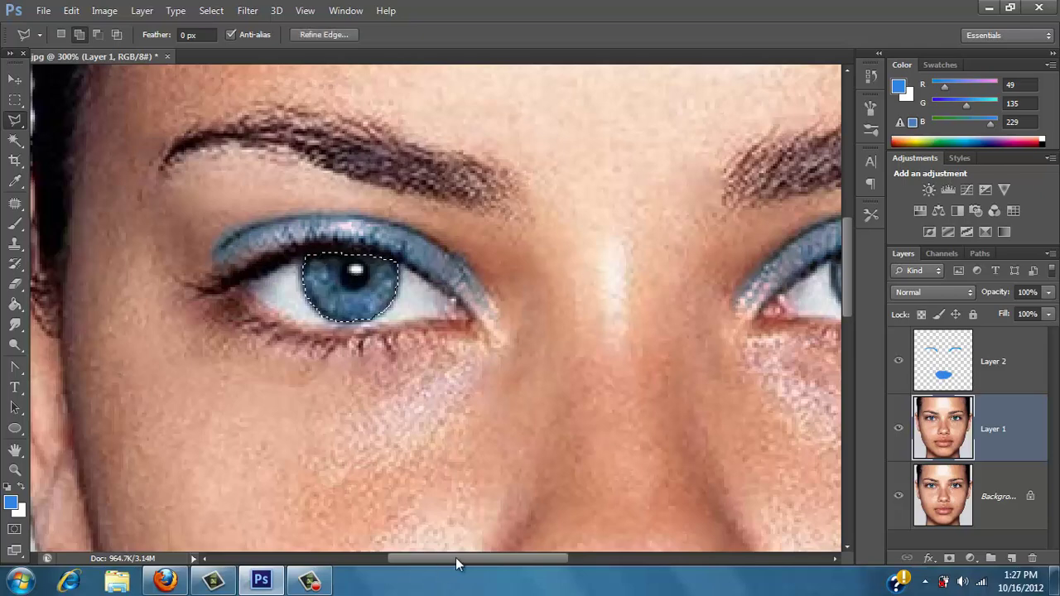
pyautogui.moveTo(456, 558); pyautogui.dragTo(497, 556)
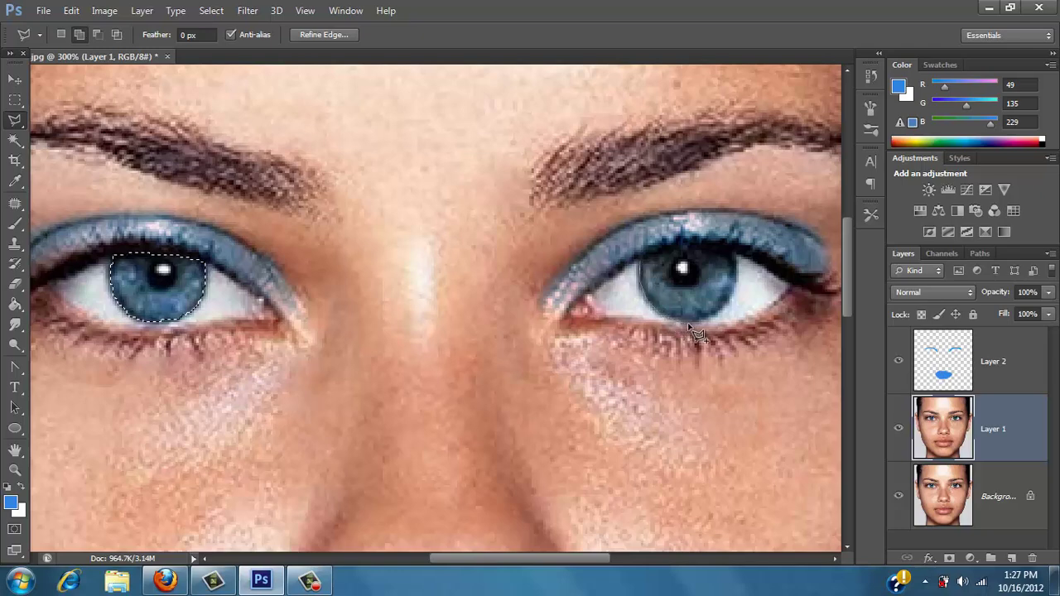
pyautogui.moveTo(687, 327)
pyautogui.mouseDown()
pyautogui.moveTo(708, 329)
pyautogui.moveTo(738, 309)
pyautogui.moveTo(737, 257)
pyautogui.moveTo(668, 250)
pyautogui.moveTo(644, 261)
pyautogui.moveTo(646, 280)
pyautogui.mouseUp()
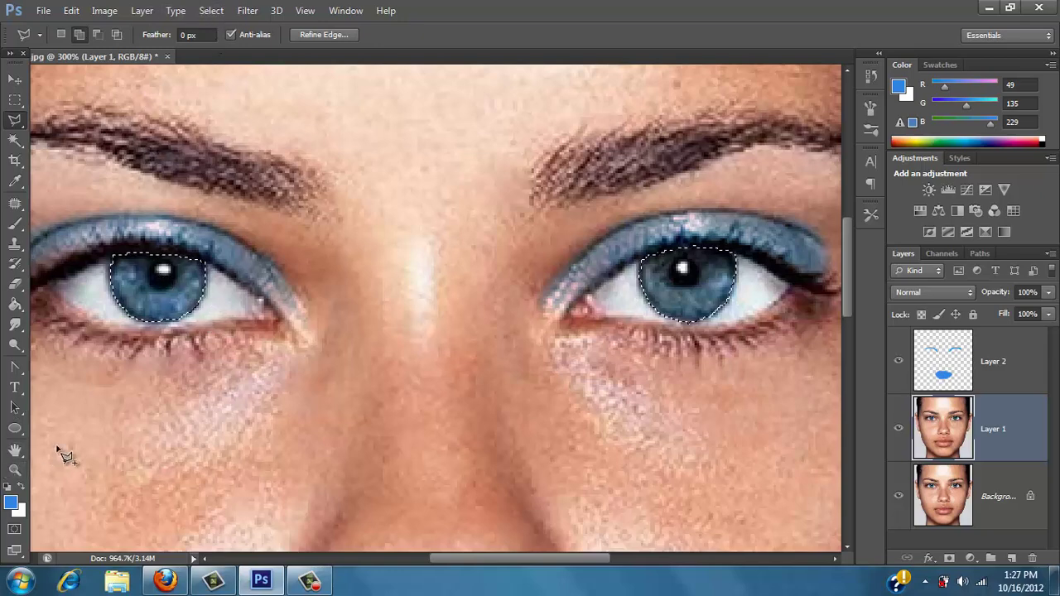
# Copy both selected irises onto a new Layer 3, view at 100%, and open Hue/Saturation
pyautogui.rightClick(176, 290)
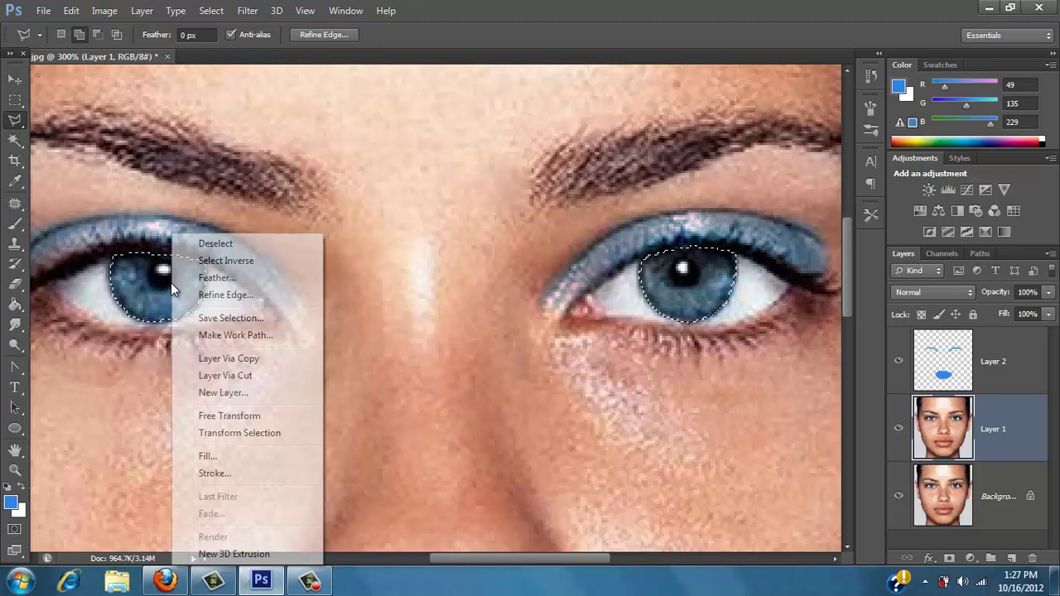
pyautogui.click(260, 361)
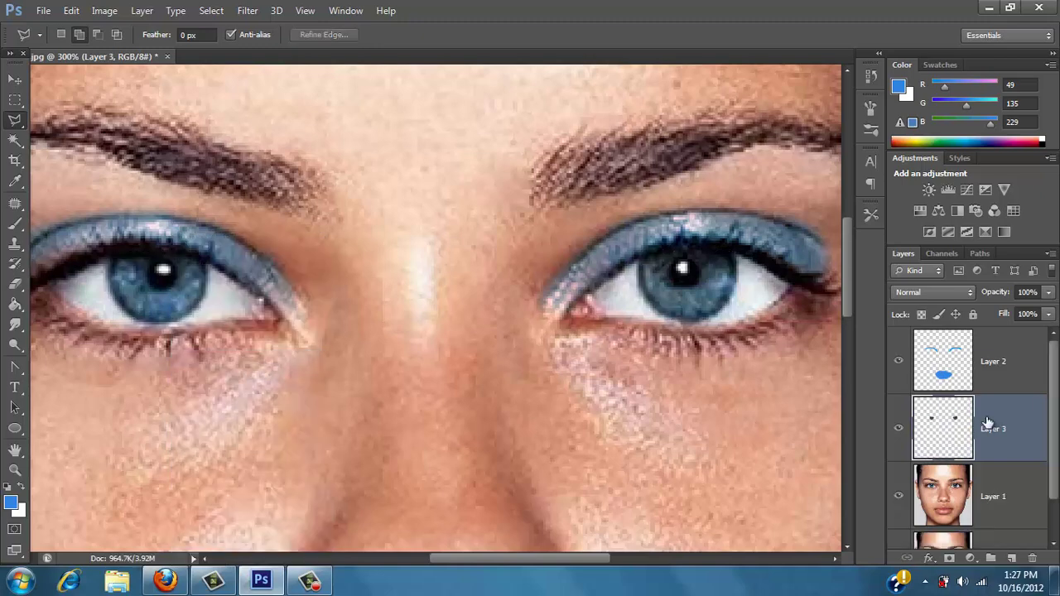
pyautogui.moveTo(1057, 406); pyautogui.dragTo(1057, 432)
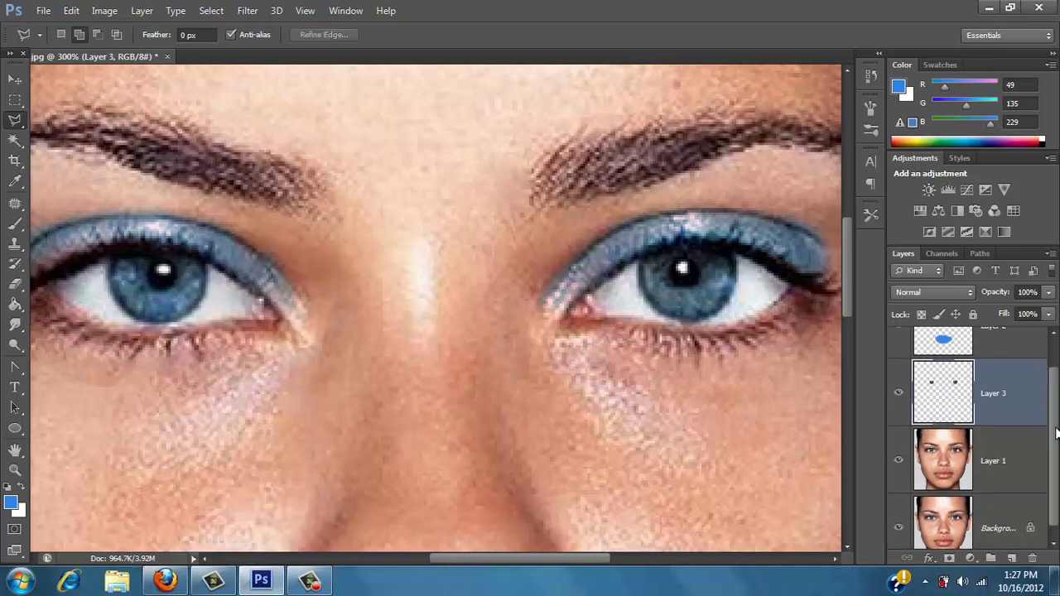
pyautogui.click(15, 469)
pyautogui.moveTo(300, 374); pyautogui.dragTo(273, 335)
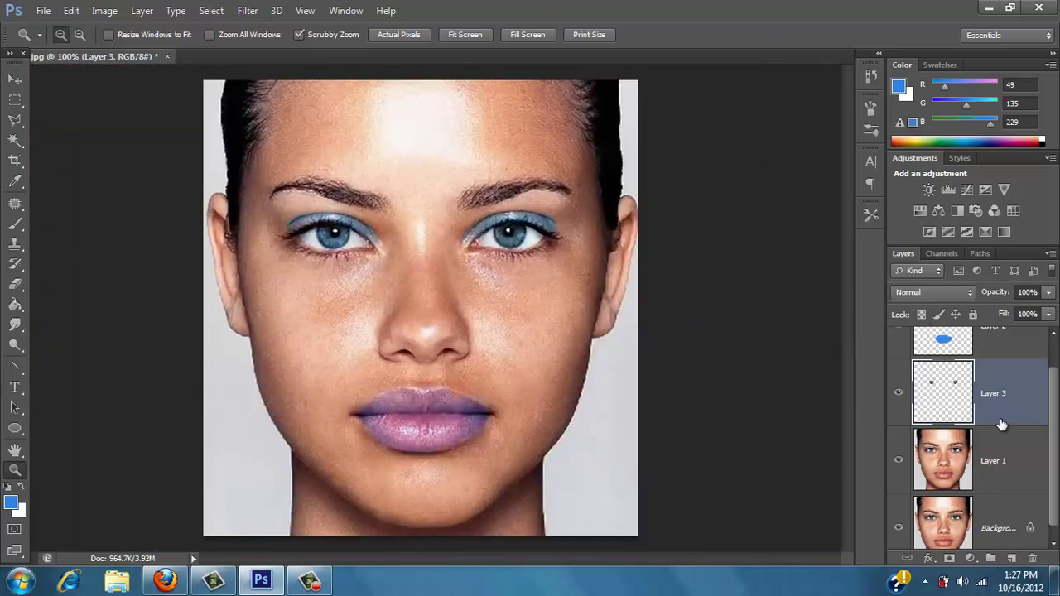
pyautogui.hotkey('ctrl', 'u')
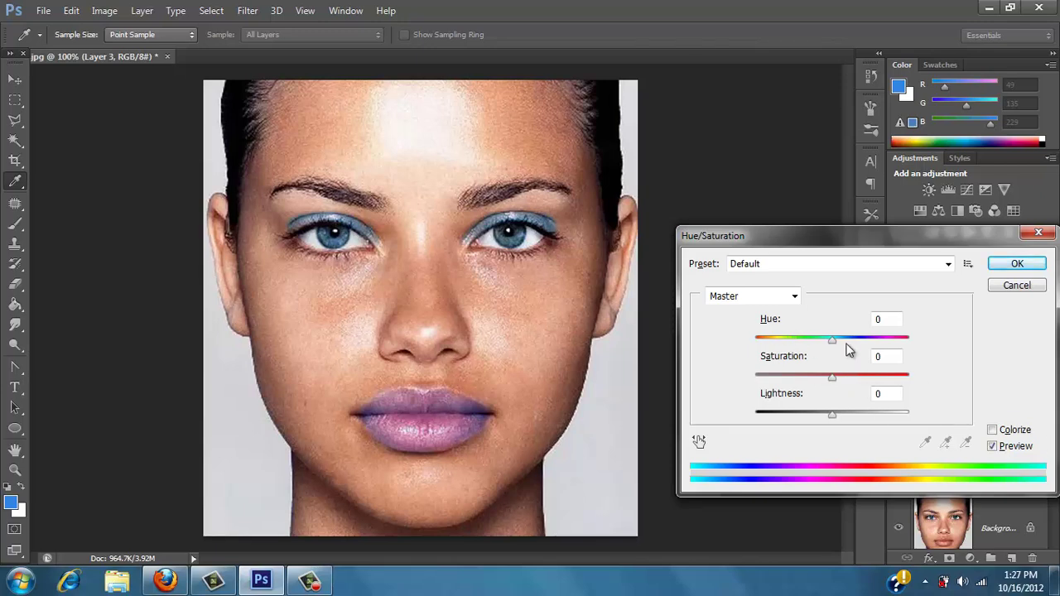
# Turn the Layer 3 irises violet with Hue +54, Saturation +66, Lightness -3, and apply
pyautogui.moveTo(831, 345); pyautogui.dragTo(779, 334)
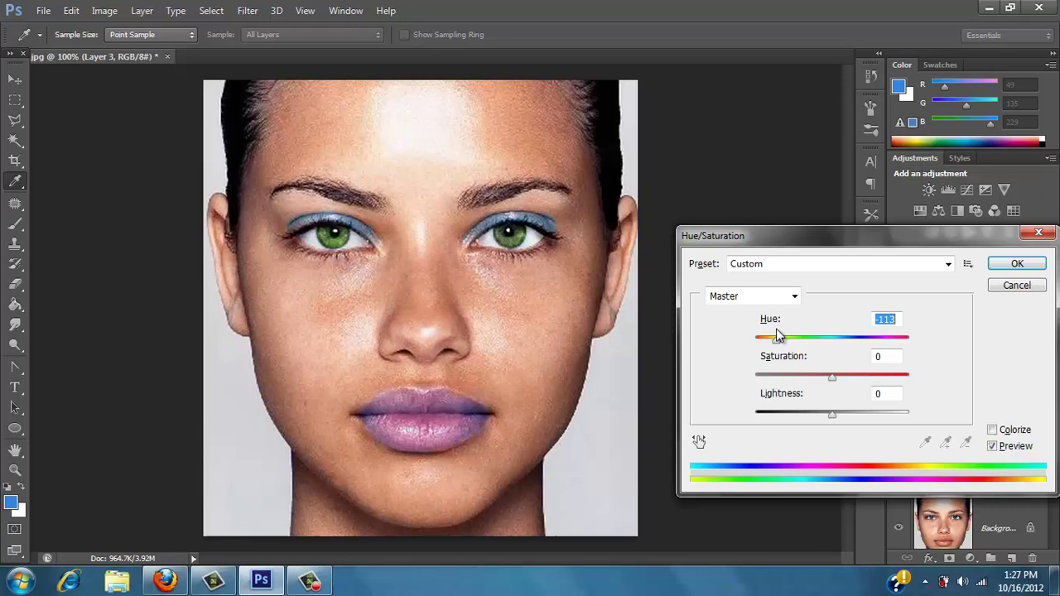
pyautogui.moveTo(834, 377); pyautogui.dragTo(838, 378)
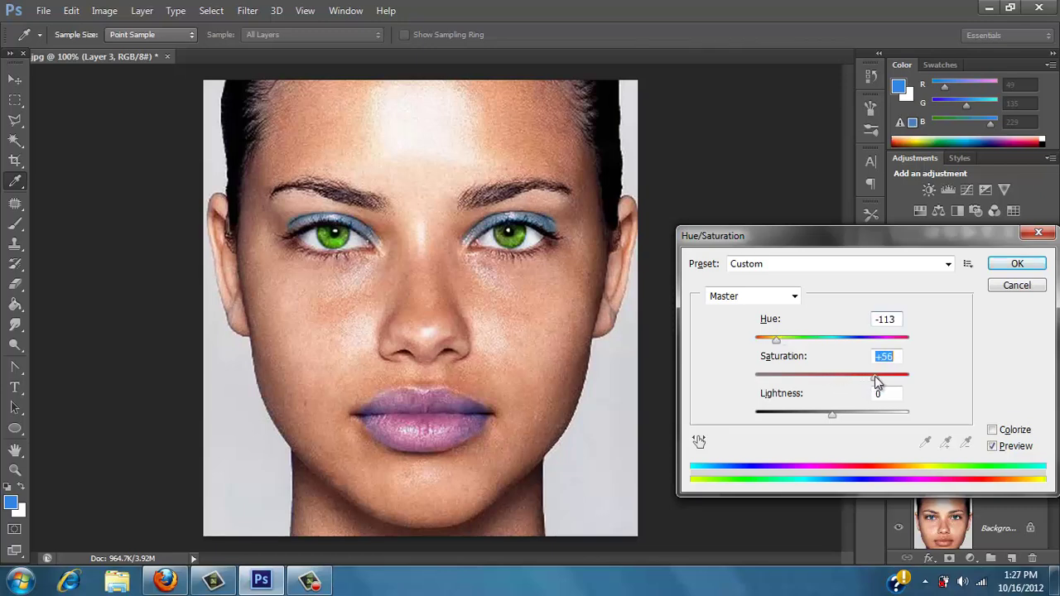
pyautogui.moveTo(832, 416); pyautogui.dragTo(831, 414)
pyautogui.moveTo(778, 339); pyautogui.dragTo(878, 343)
pyautogui.moveTo(893, 343)
pyautogui.mouseDown()
pyautogui.moveTo(915, 348)
pyautogui.moveTo(895, 349)
pyautogui.mouseUp()
pyautogui.hotkey('shift', 'Up')
pyautogui.hotkey('shift', 'Up')
pyautogui.hotkey('shift', 'Up')
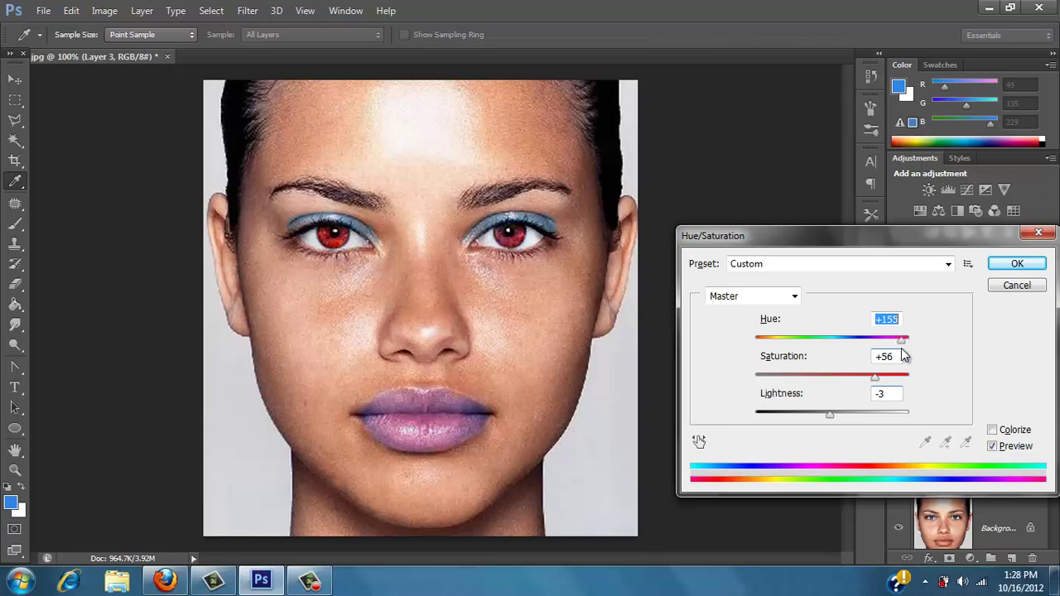
pyautogui.moveTo(907, 355); pyautogui.dragTo(768, 345)
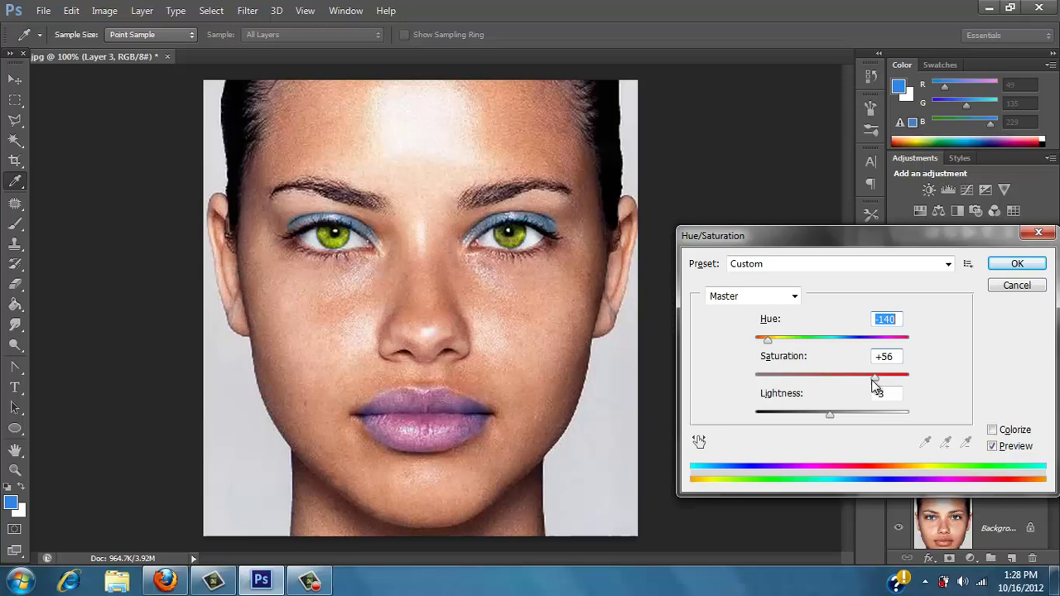
pyautogui.moveTo(872, 379)
pyautogui.mouseDown()
pyautogui.moveTo(860, 382)
pyautogui.moveTo(885, 382)
pyautogui.mouseUp()
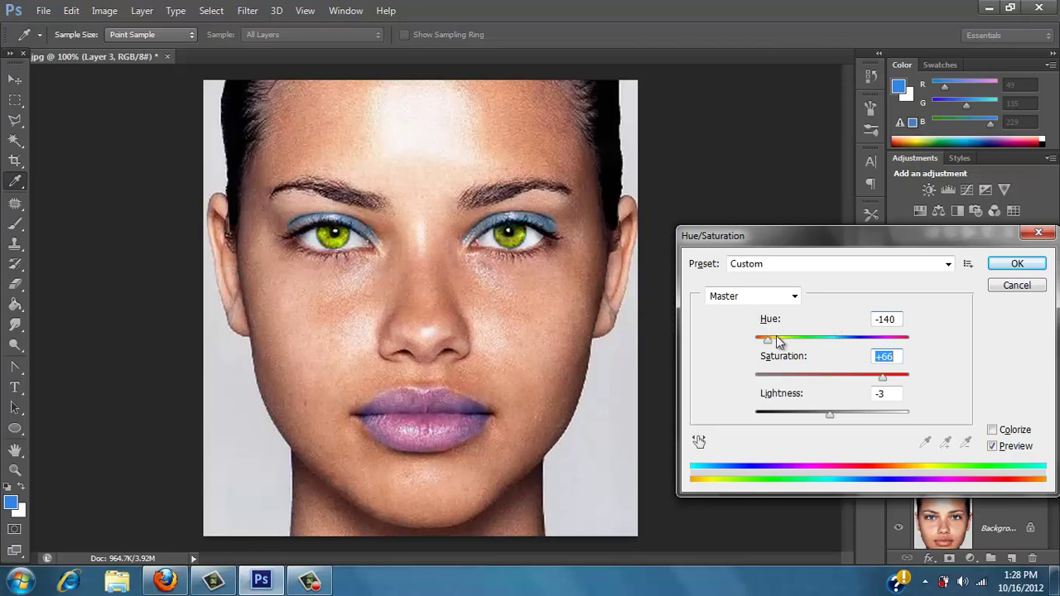
pyautogui.moveTo(777, 336); pyautogui.dragTo(872, 344)
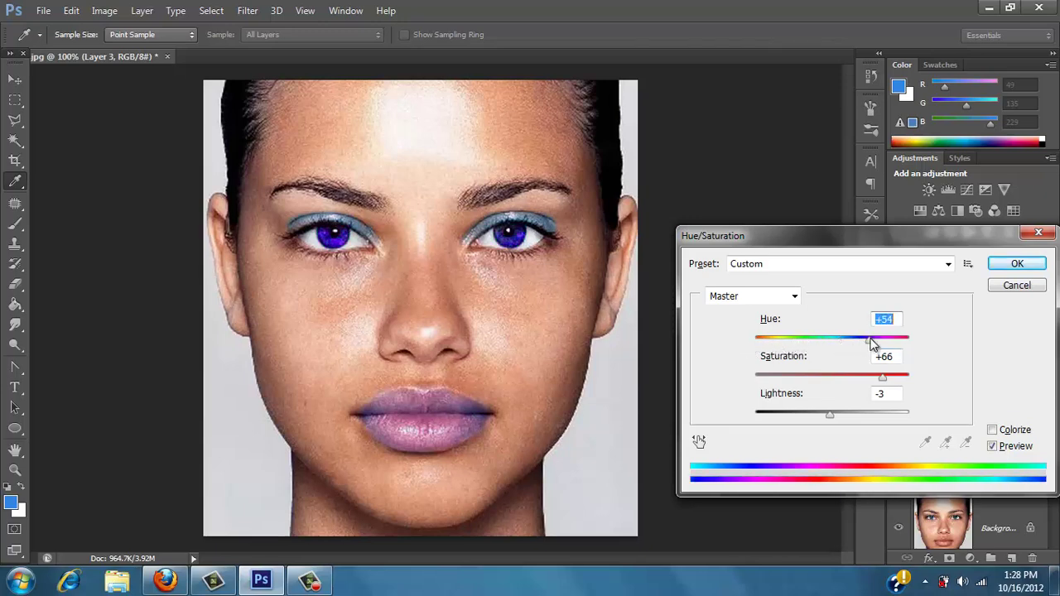
pyautogui.click(1017, 263)
pyautogui.press('z')
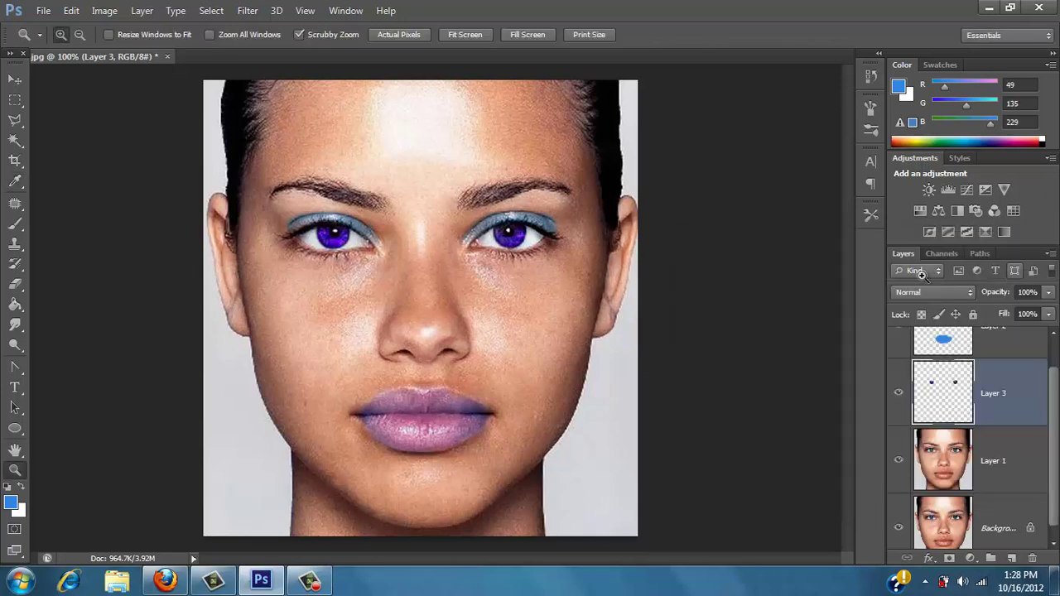
pyautogui.moveTo(1057, 420); pyautogui.dragTo(1057, 352)
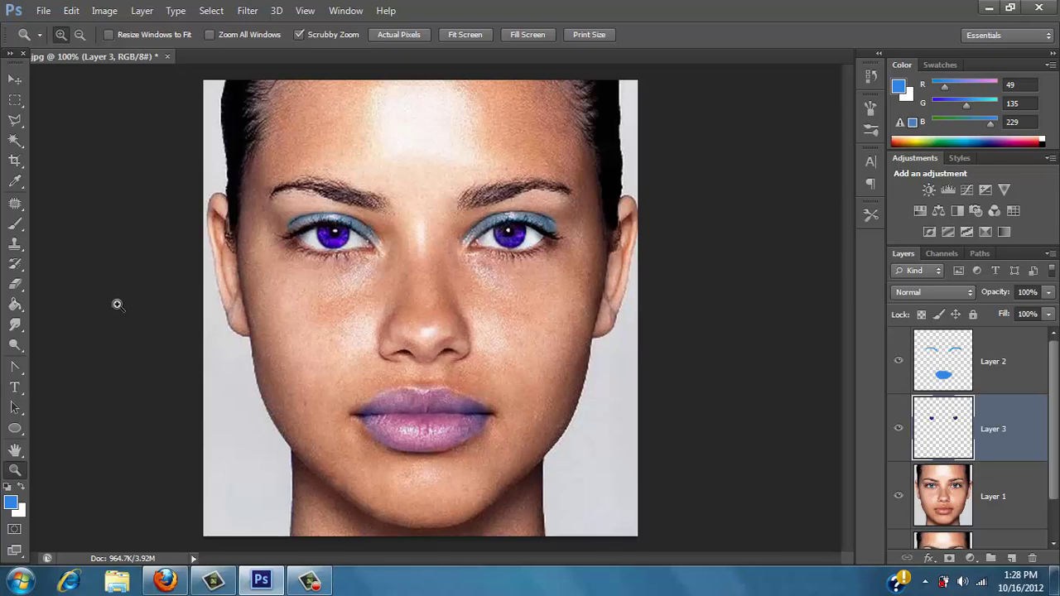
pyautogui.click(315, 582)
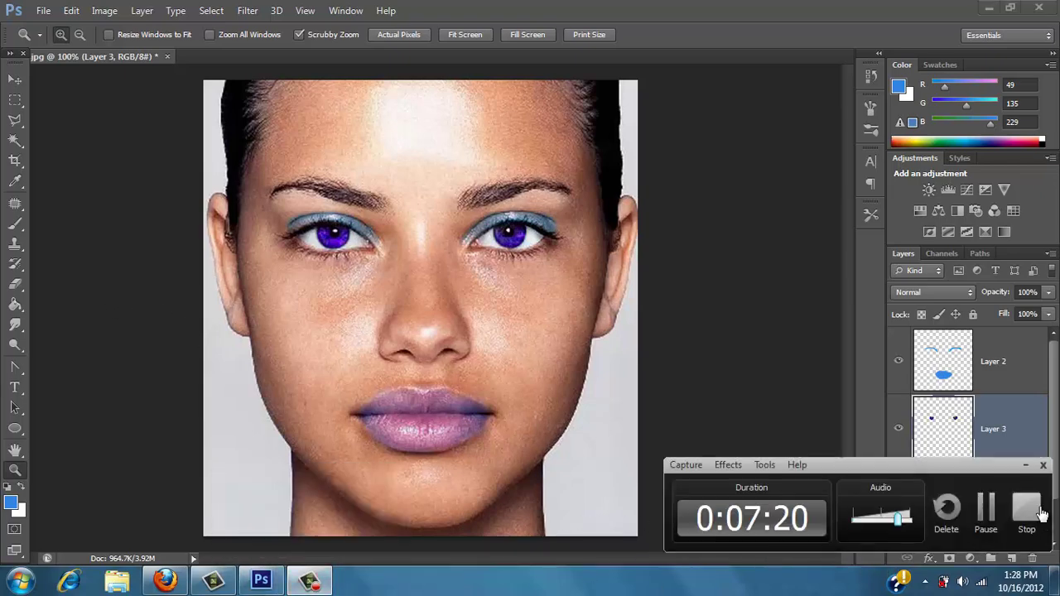